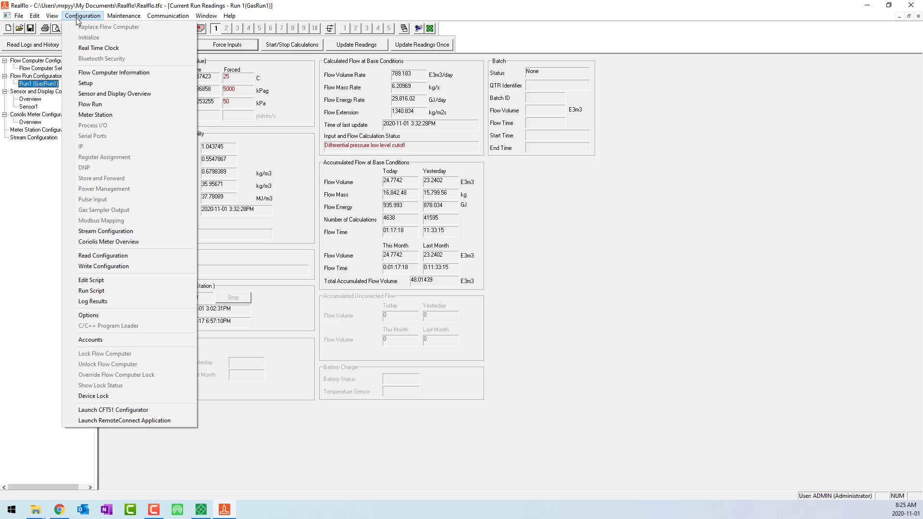
Step: Set the flow computer's number of runs to 3 in its setup
{"action": "left_click", "coordinate": [97, 83]}
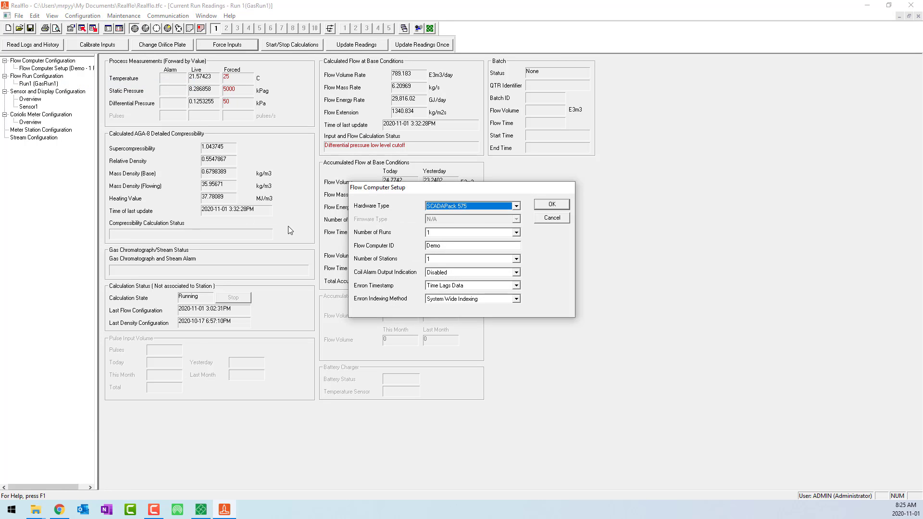
{"action": "left_click", "coordinate": [452, 232]}
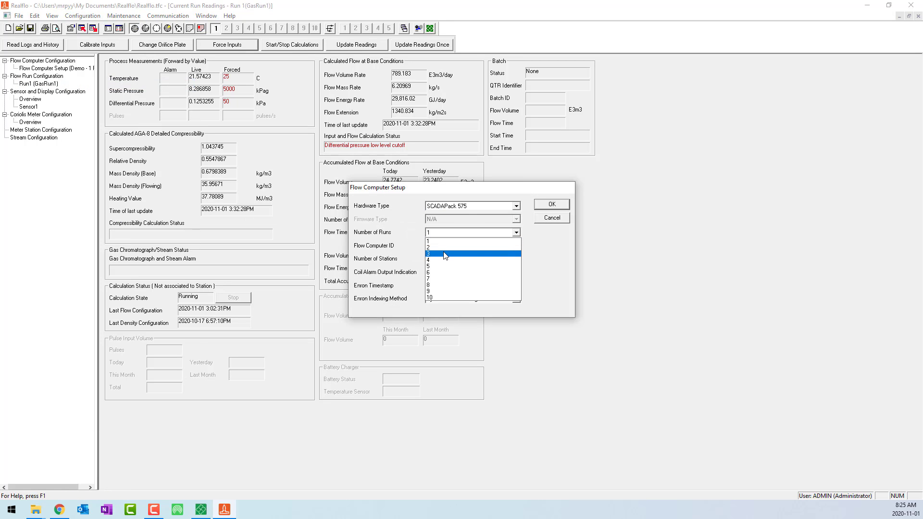
{"action": "left_click", "coordinate": [456, 256]}
{"action": "left_click", "coordinate": [542, 205]}
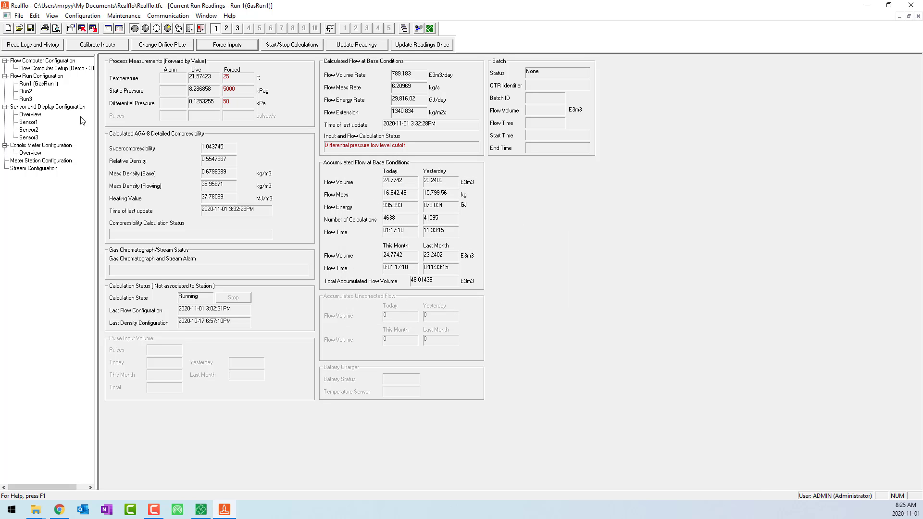
Step: Configure Run 2 with run ID LiquidRun1, flow run type Liquid, meter input type Volume (Pulse) and input units Metric4
{"action": "left_click", "coordinate": [25, 98]}
{"action": "double_click", "coordinate": [25, 91]}
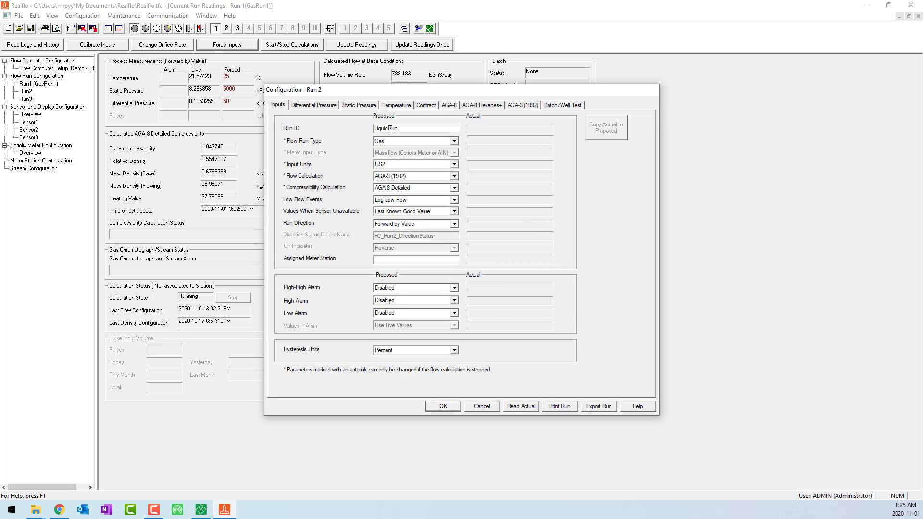
{"action": "left_click", "coordinate": [426, 140]}
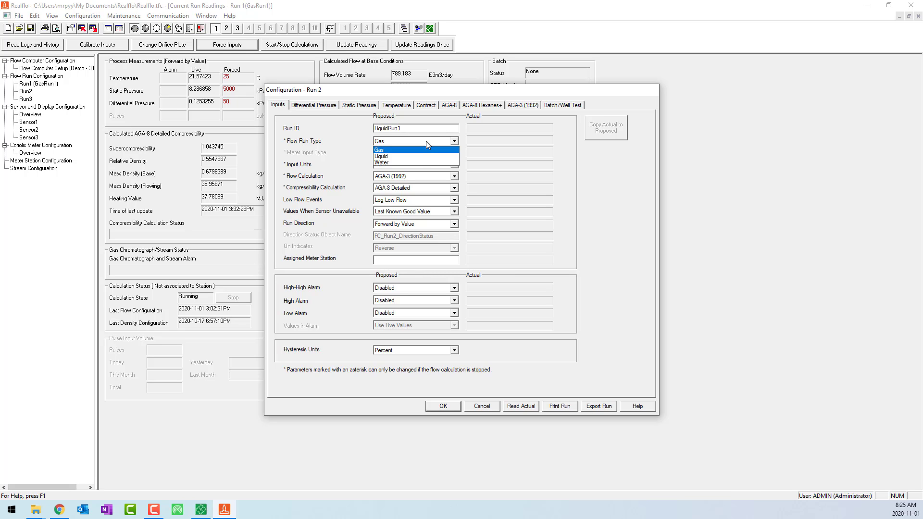
{"action": "left_click", "coordinate": [422, 157]}
{"action": "left_click", "coordinate": [400, 153]}
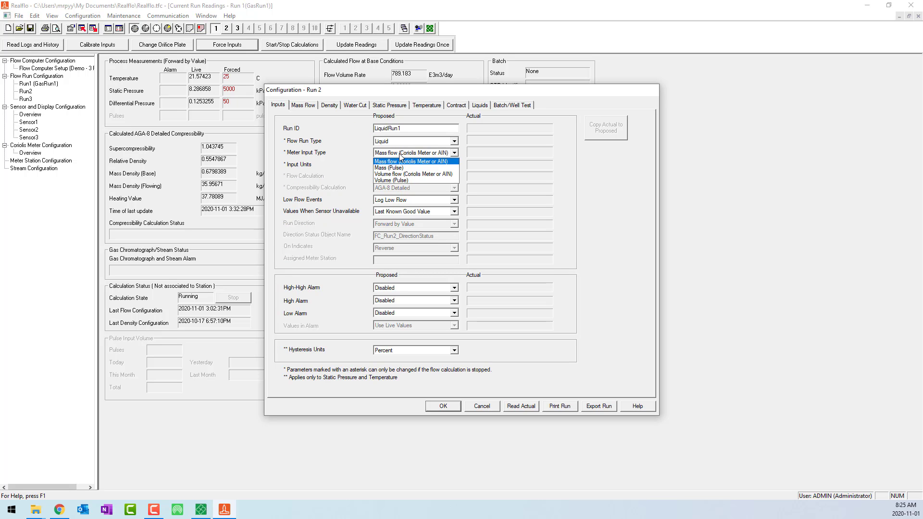
{"action": "left_click", "coordinate": [402, 181]}
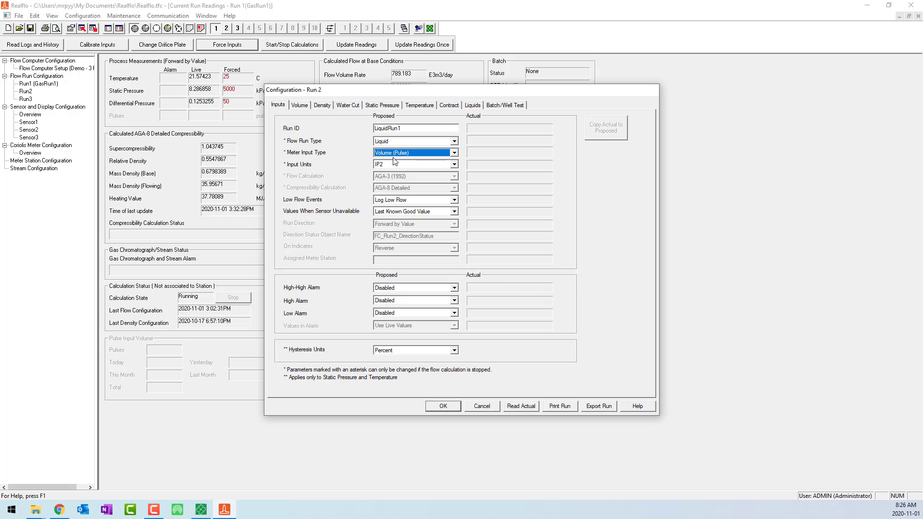
{"action": "left_click", "coordinate": [390, 164]}
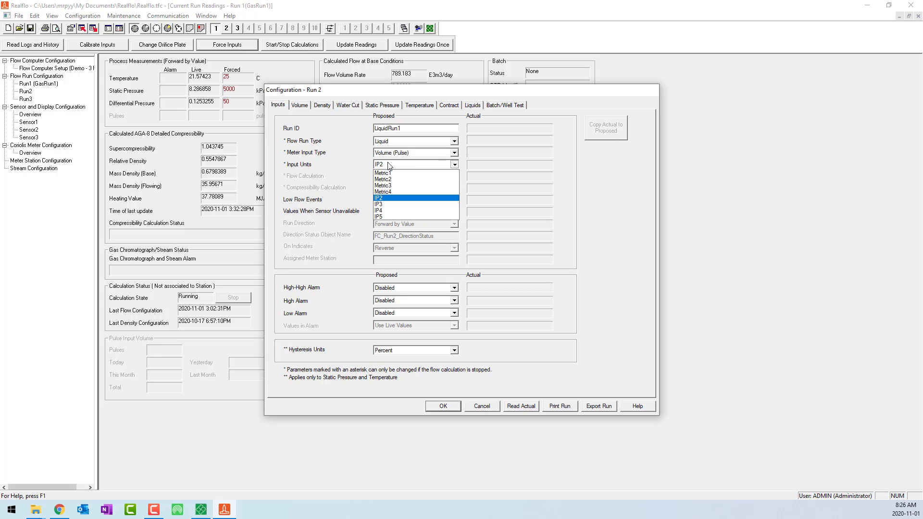
{"action": "left_click", "coordinate": [402, 192]}
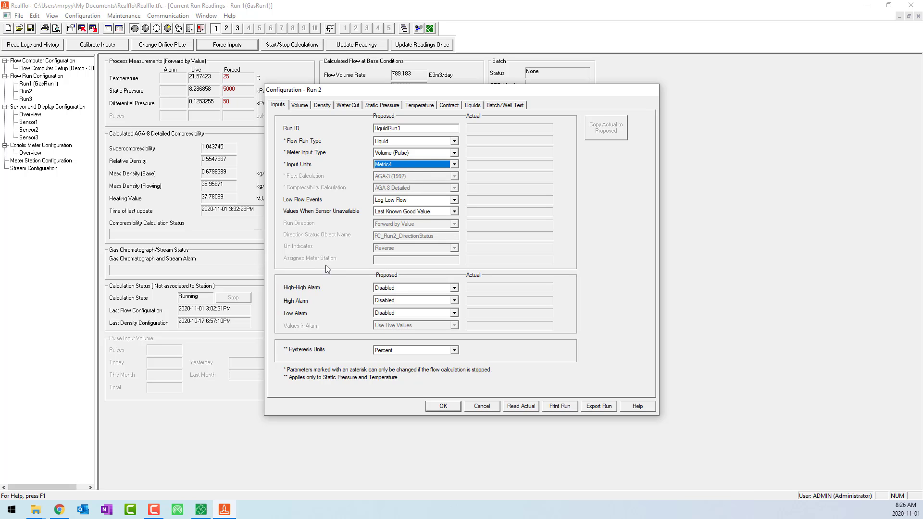
Step: Review Run 2's volume input object name, and set its density input to Database Object with a scale value of 1100 kg/m3
{"action": "left_click", "coordinate": [299, 106]}
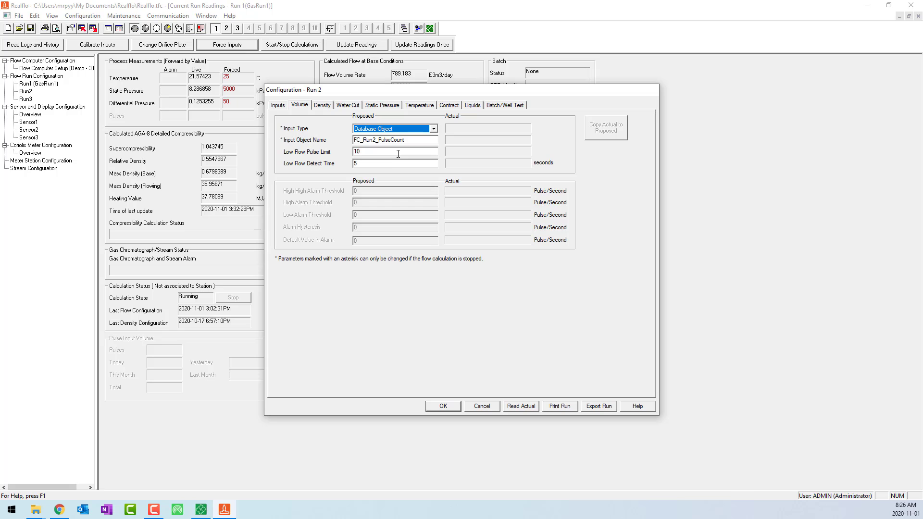
{"action": "left_click_drag", "start_coordinate": [409, 140], "coordinate": [351, 136]}
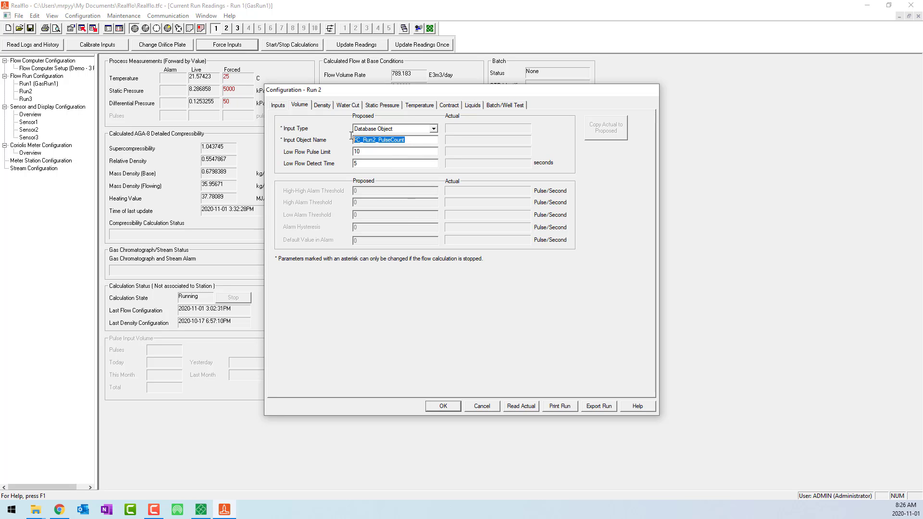
{"action": "left_click", "coordinate": [418, 141]}
{"action": "left_click", "coordinate": [329, 107]}
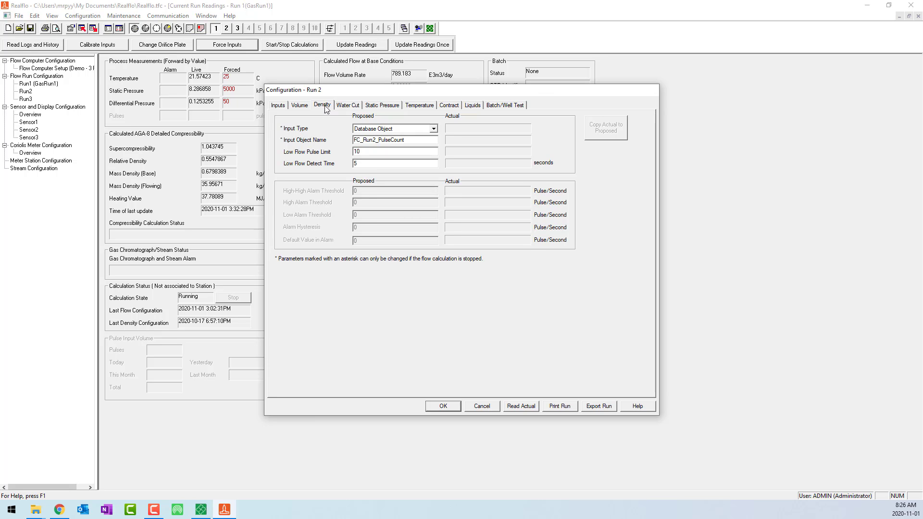
{"action": "left_click", "coordinate": [384, 128]}
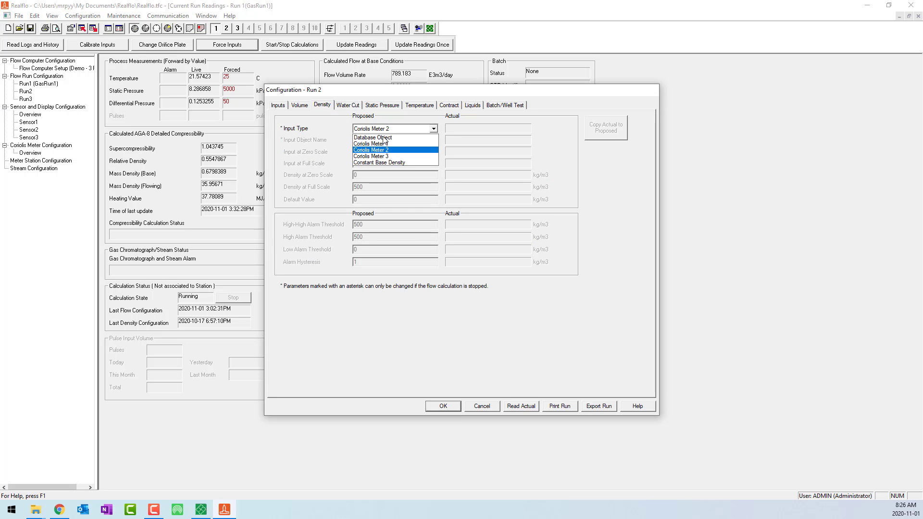
{"action": "left_click", "coordinate": [389, 137]}
{"action": "left_click", "coordinate": [369, 175]}
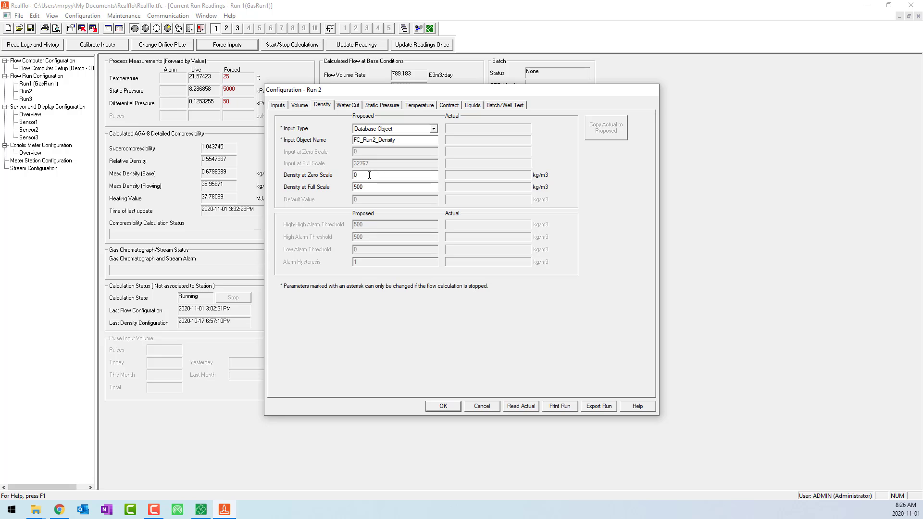
{"action": "type", "text": "1100"}
Step: Set Run 2's water cut mode to Inferred Water Cut with an oil base density of 650 kg/m3
{"action": "left_click", "coordinate": [344, 105]}
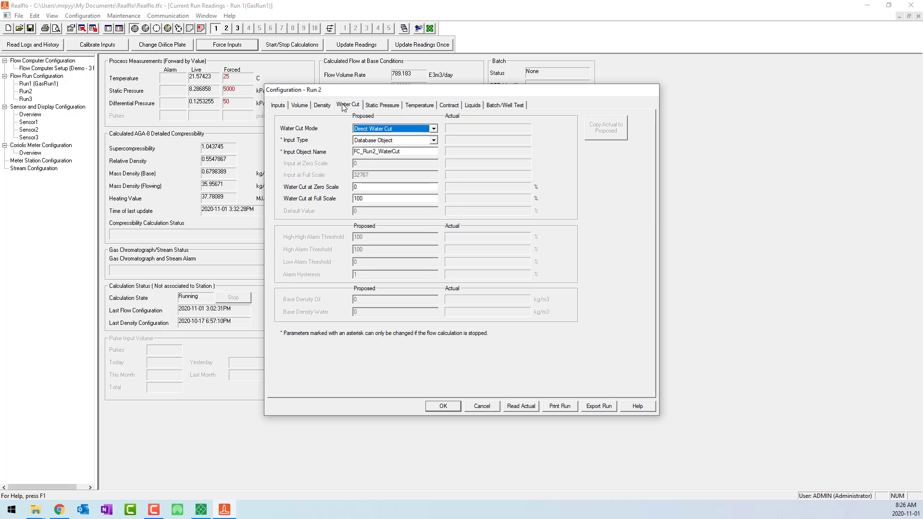
{"action": "left_click", "coordinate": [383, 129]}
{"action": "left_click", "coordinate": [382, 146]}
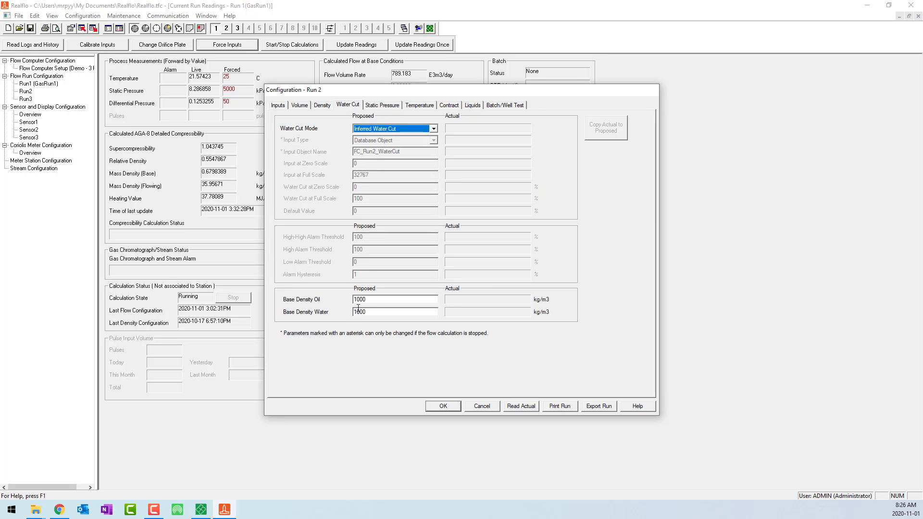
{"action": "key", "text": "Tab"}
{"action": "type", "text": "650"}
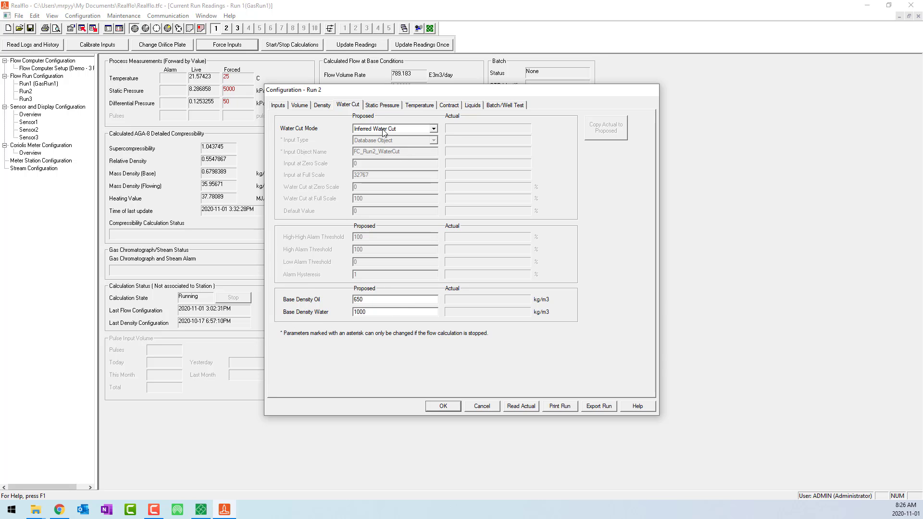
Step: Set both the static pressure and temperature input types of Run 2 to Sensor1
{"action": "left_click", "coordinate": [381, 105]}
{"action": "left_click", "coordinate": [366, 127]}
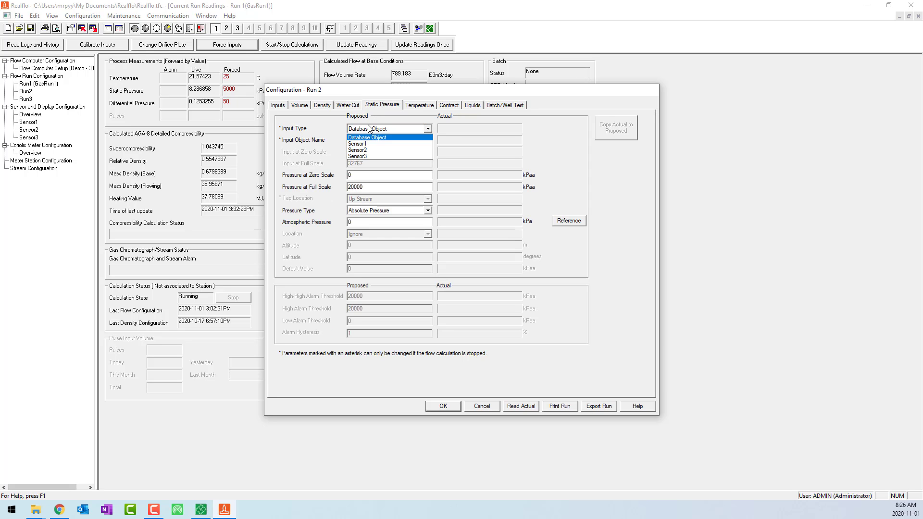
{"action": "left_click", "coordinate": [365, 143]}
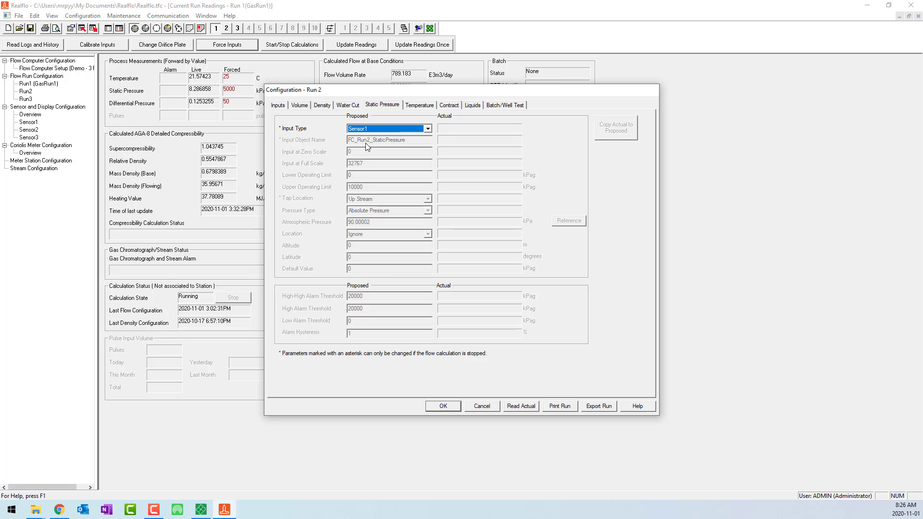
{"action": "left_click", "coordinate": [413, 105]}
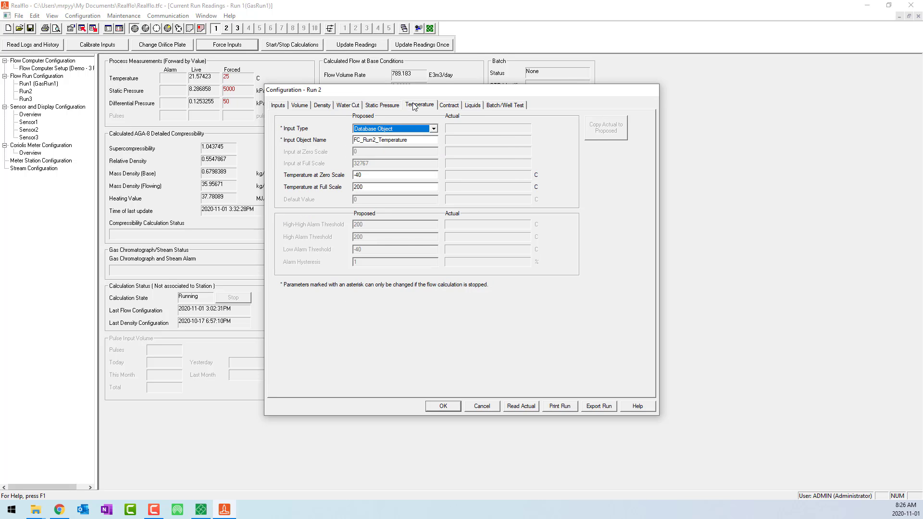
{"action": "left_click", "coordinate": [382, 128]}
{"action": "left_click", "coordinate": [380, 163]}
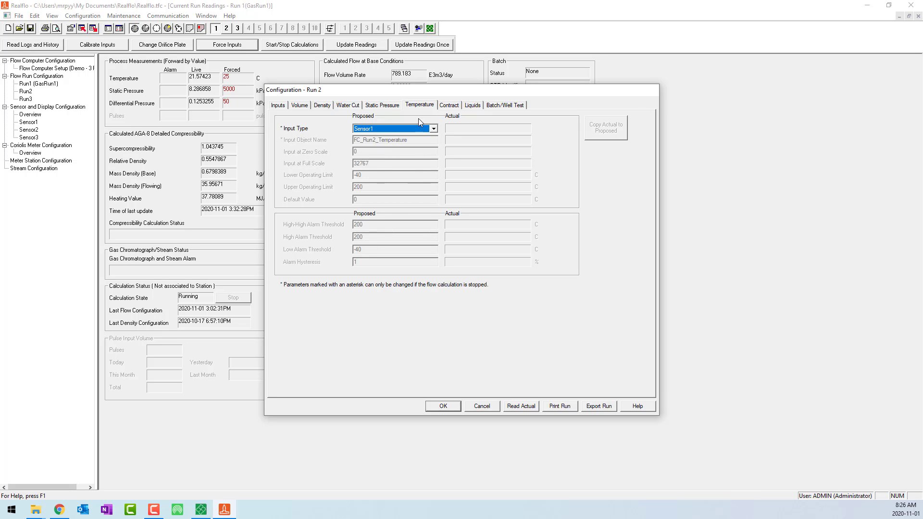
Step: Set Run 2's contract to Metric4 units, contract hour 8, standard base conditions of 15 C and 101.325 kPa, and flow-weighted input averaging
{"action": "left_click", "coordinate": [449, 106]}
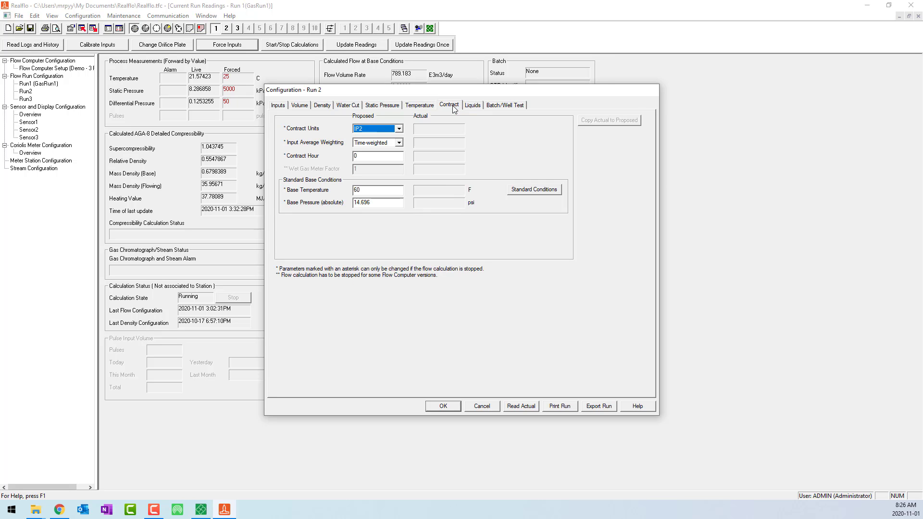
{"action": "left_click", "coordinate": [384, 129]}
{"action": "left_click", "coordinate": [367, 164]}
{"action": "left_click", "coordinate": [388, 155]}
{"action": "left_click", "coordinate": [523, 192]}
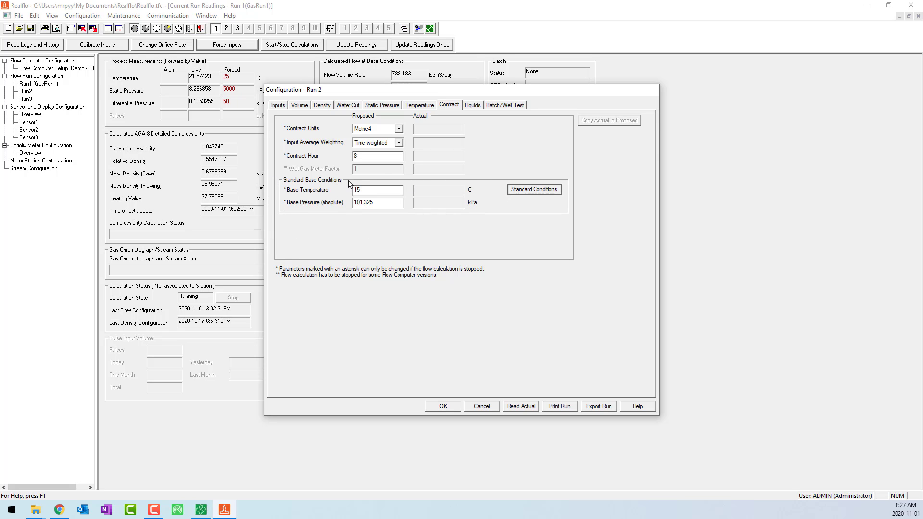
{"action": "left_click", "coordinate": [374, 144]}
{"action": "key", "text": "Down"}
{"action": "key", "text": "Return"}
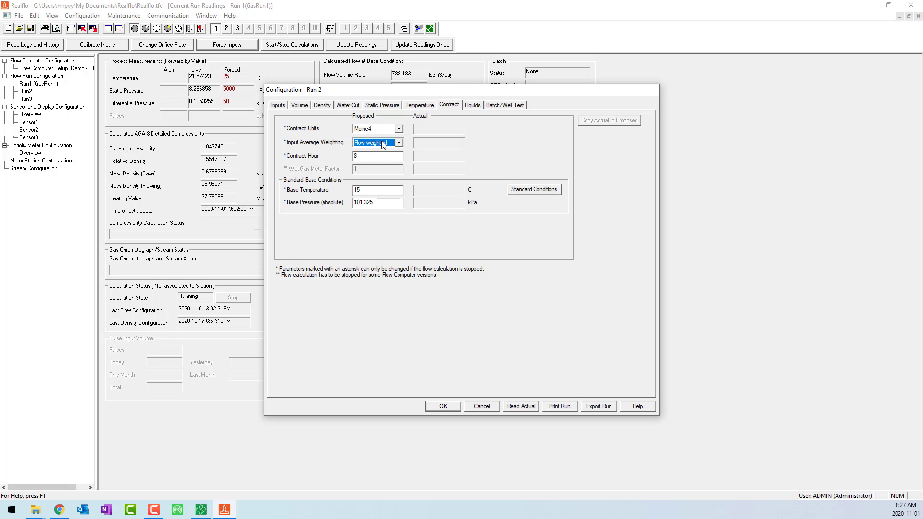
Step: Keep Crude Oil as Run 2's liquid product type and set the water volume correction type to Water (API 11.4.1)
{"action": "left_click", "coordinate": [472, 105]}
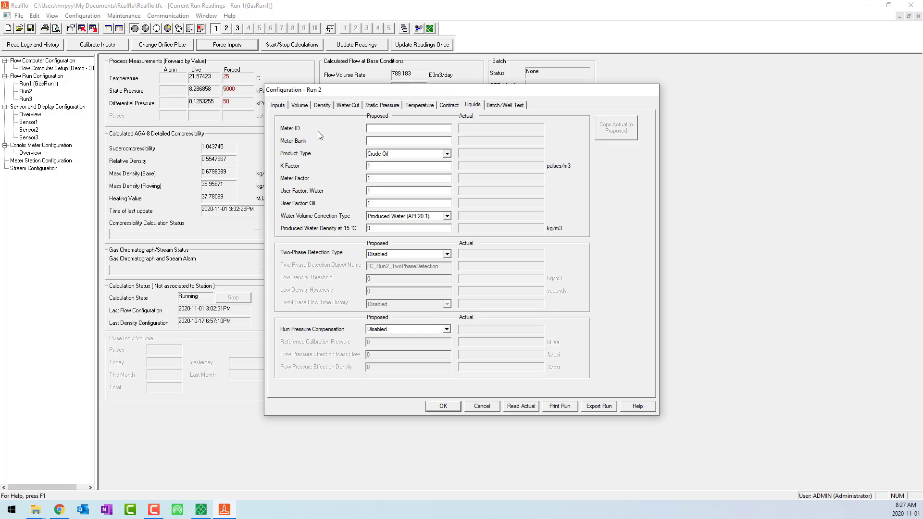
{"action": "left_click", "coordinate": [394, 154]}
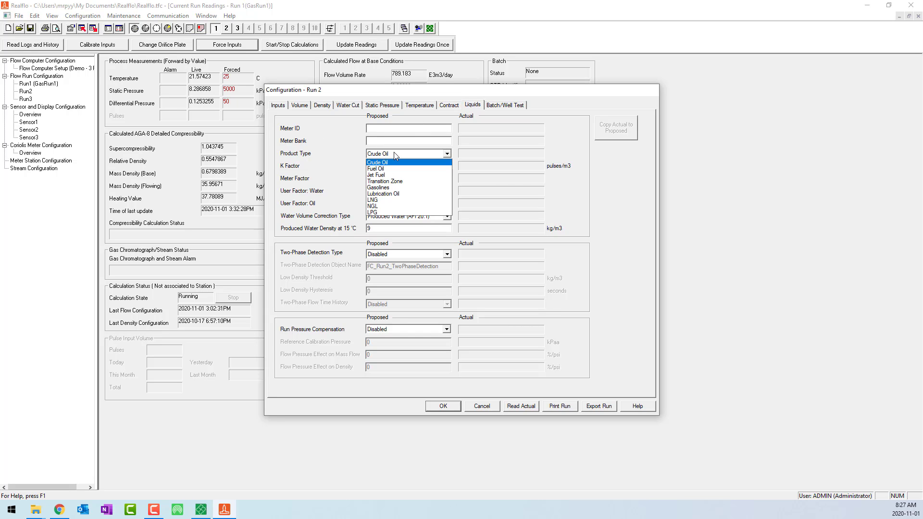
{"action": "left_click", "coordinate": [395, 154]}
{"action": "left_click", "coordinate": [388, 216]}
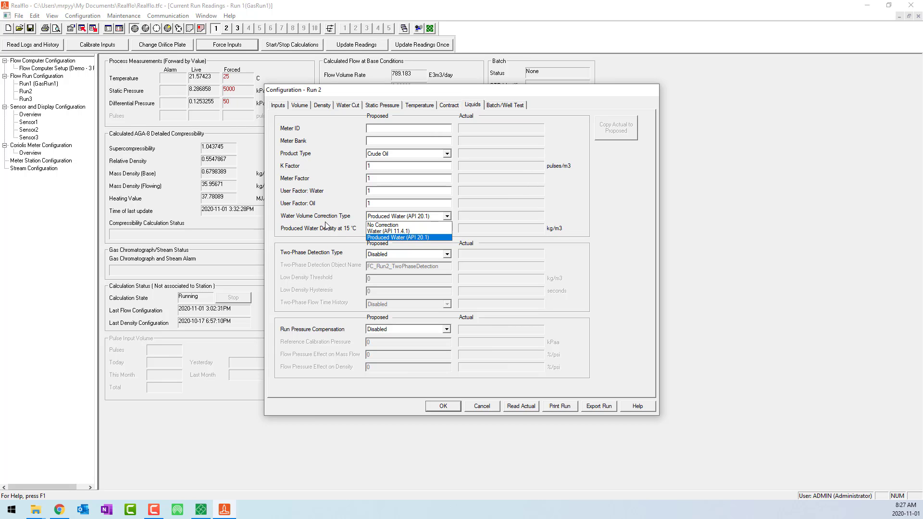
{"action": "left_click", "coordinate": [322, 246]}
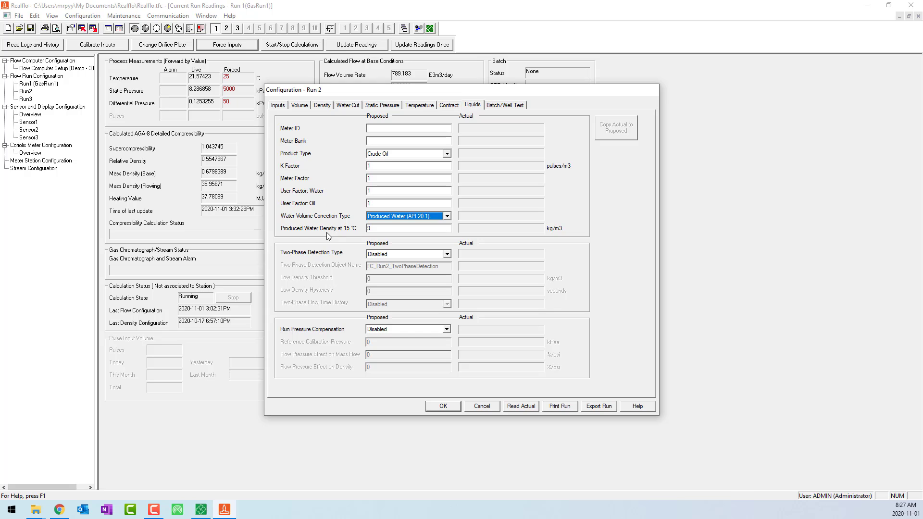
{"action": "left_click", "coordinate": [393, 216]}
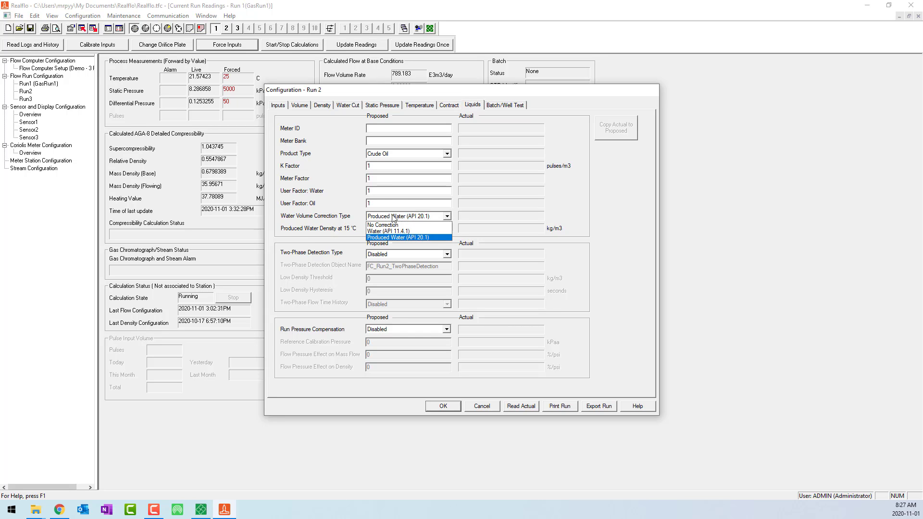
{"action": "left_click", "coordinate": [392, 231]}
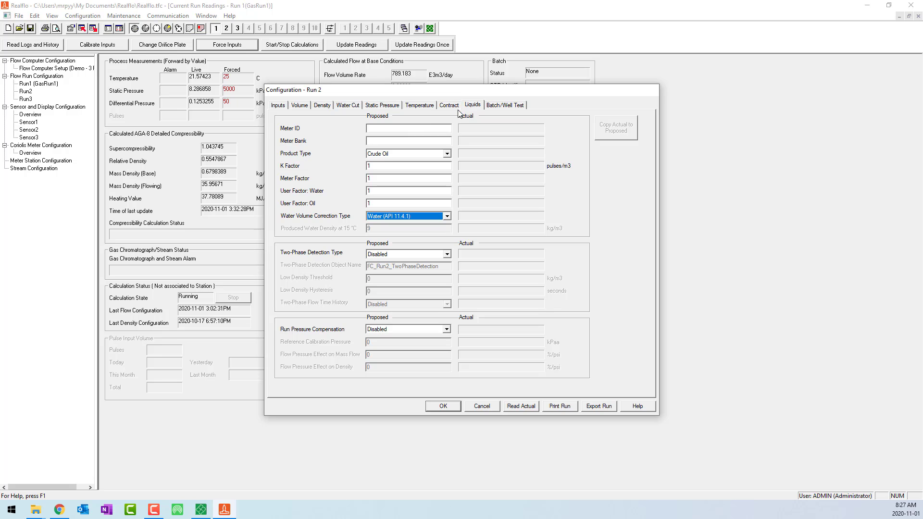
Step: Enable the batch trigger for Run 2 using the object name FC_Run2_BatchTrigger, and accept the run configuration
{"action": "left_click", "coordinate": [512, 106]}
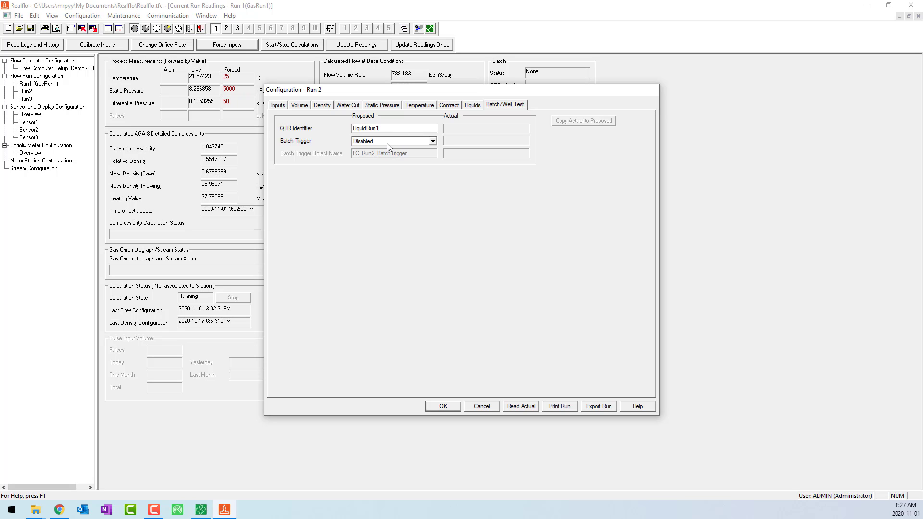
{"action": "left_click", "coordinate": [390, 141]}
{"action": "left_click", "coordinate": [377, 156]}
{"action": "left_click", "coordinate": [412, 155]}
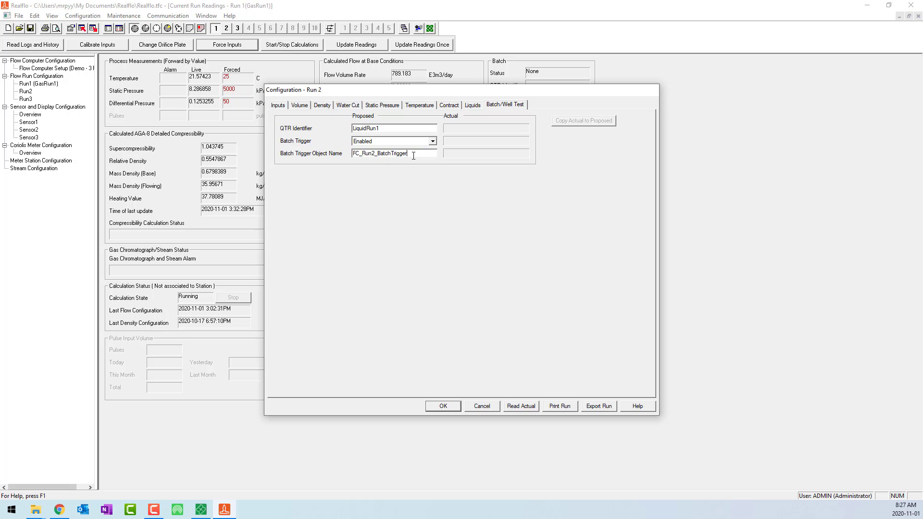
{"action": "left_click_drag", "start_coordinate": [420, 153], "coordinate": [350, 156]}
{"action": "left_click", "coordinate": [414, 153]}
{"action": "left_click", "coordinate": [443, 407]}
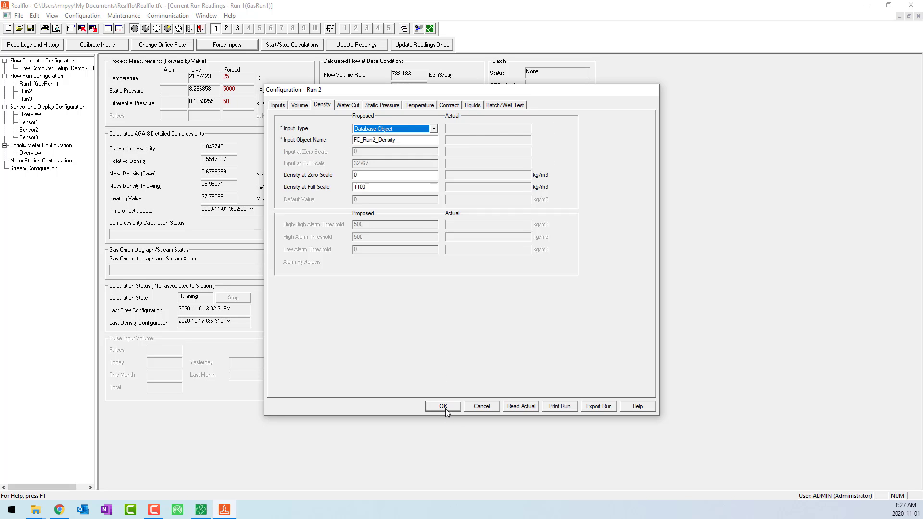
Step: Open Run 3's configuration, set its run ID to WaterRun1 and its flow run type to Water
{"action": "left_click", "coordinate": [27, 99]}
{"action": "double_click", "coordinate": [30, 101]}
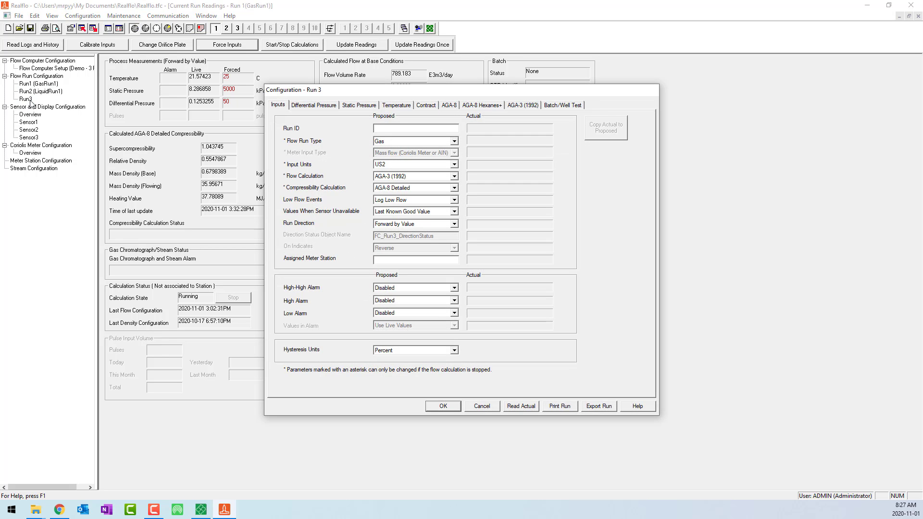
{"action": "type", "text": "WaterRun1"}
{"action": "left_click", "coordinate": [411, 143]}
{"action": "left_click", "coordinate": [406, 164]}
Step: Set Run 3's meter input type to Volume (Pulse) and its input units to Metric4
{"action": "left_click", "coordinate": [404, 154]}
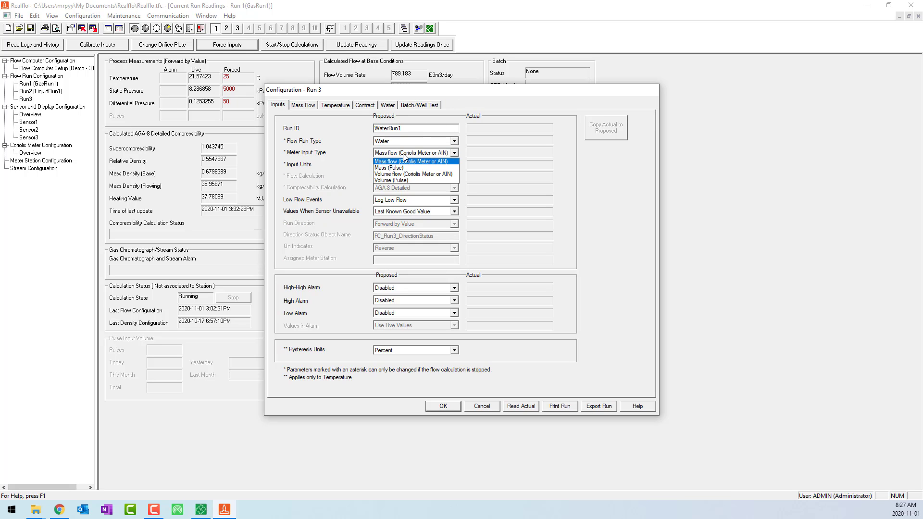
{"action": "left_click", "coordinate": [403, 180]}
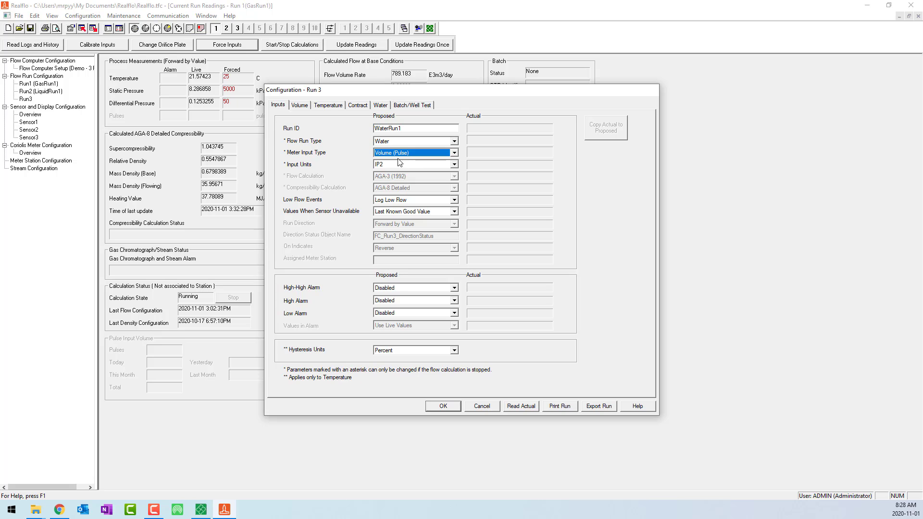
{"action": "left_click", "coordinate": [399, 164]}
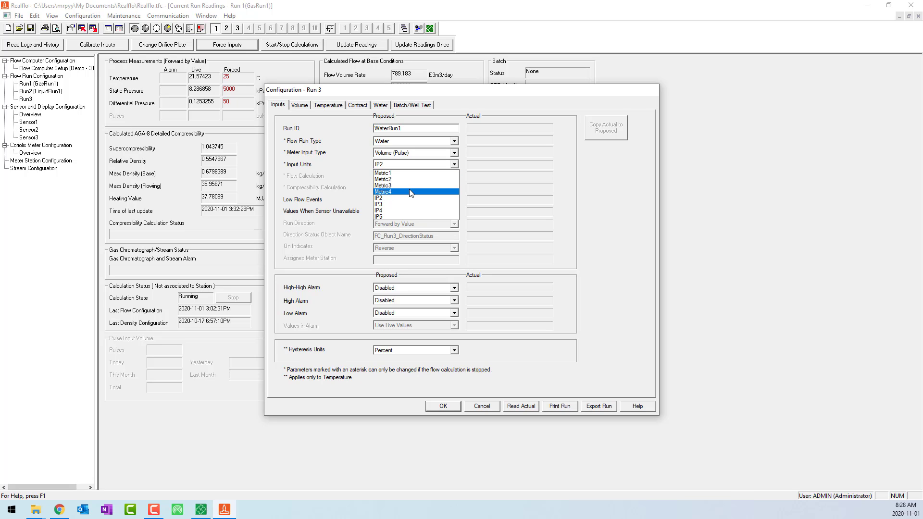
{"action": "left_click", "coordinate": [410, 192]}
{"action": "left_click", "coordinate": [401, 166]}
{"action": "left_click", "coordinate": [401, 166]}
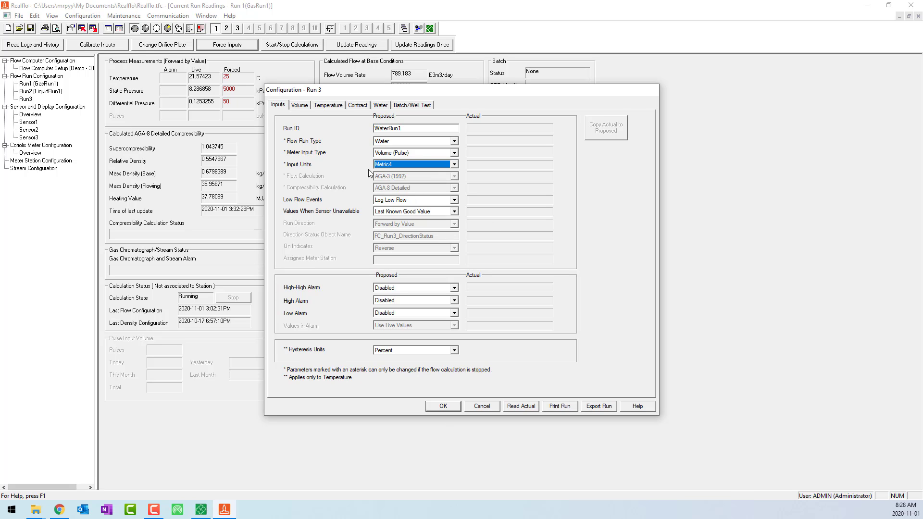
Step: Keep the database object FC_Run3_PulseCount as Run 3's volume input and set its temperature input type to Sensor1
{"action": "left_click", "coordinate": [298, 105]}
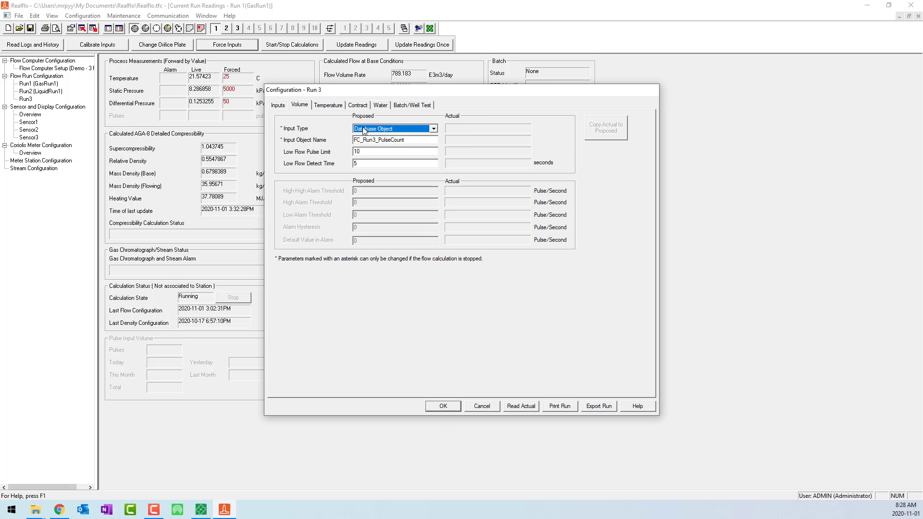
{"action": "left_click", "coordinate": [409, 139]}
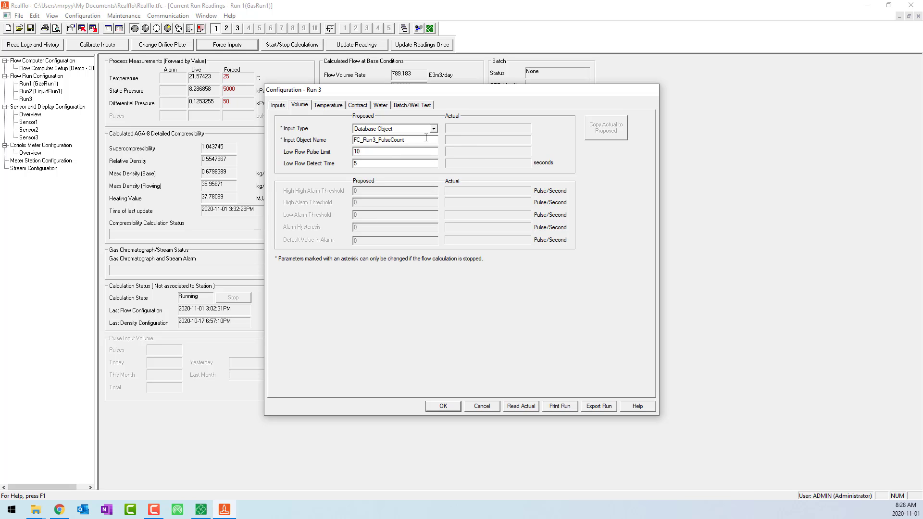
{"action": "left_click", "coordinate": [327, 106]}
{"action": "left_click", "coordinate": [372, 129]}
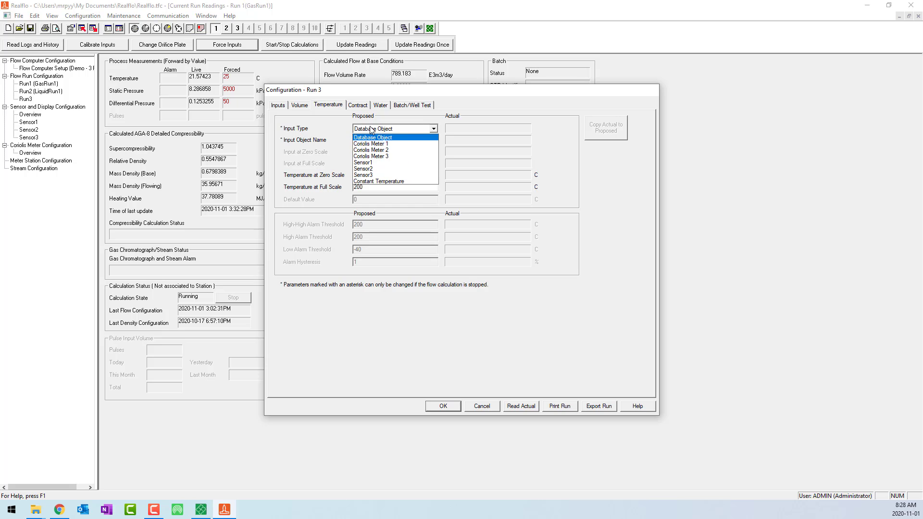
{"action": "left_click", "coordinate": [372, 163]}
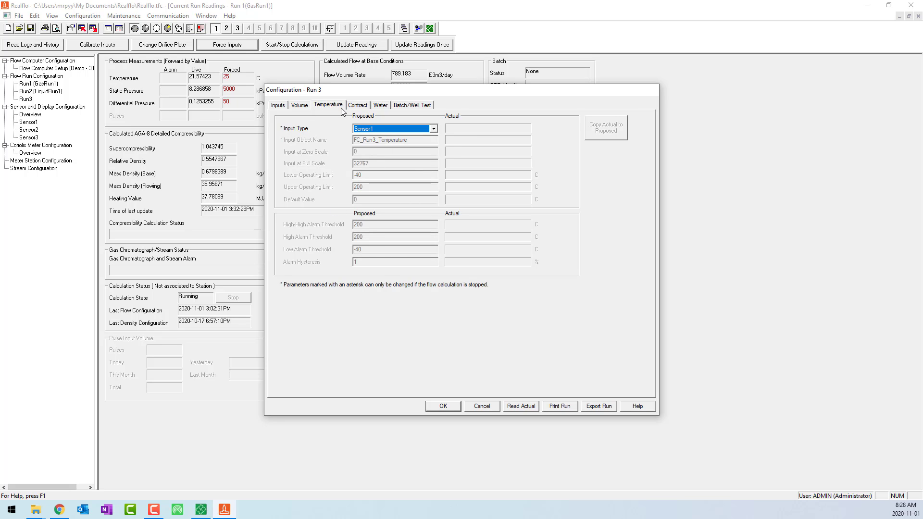
Step: Set Run 3's contract to Metric4 units, flow-weighted input averaging, contract hour 8 and standard base conditions of 15 C
{"action": "left_click", "coordinate": [358, 105]}
{"action": "left_click", "coordinate": [367, 128]}
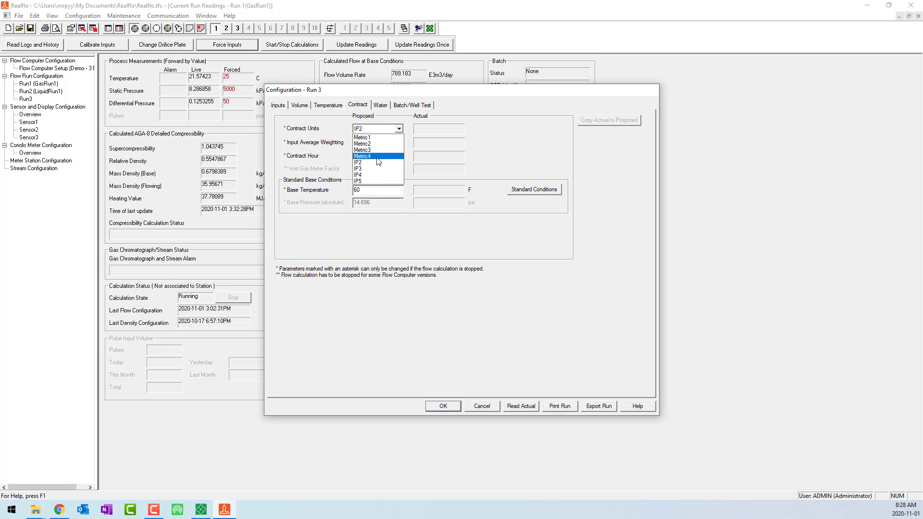
{"action": "left_click", "coordinate": [377, 157]}
{"action": "left_click", "coordinate": [399, 142]}
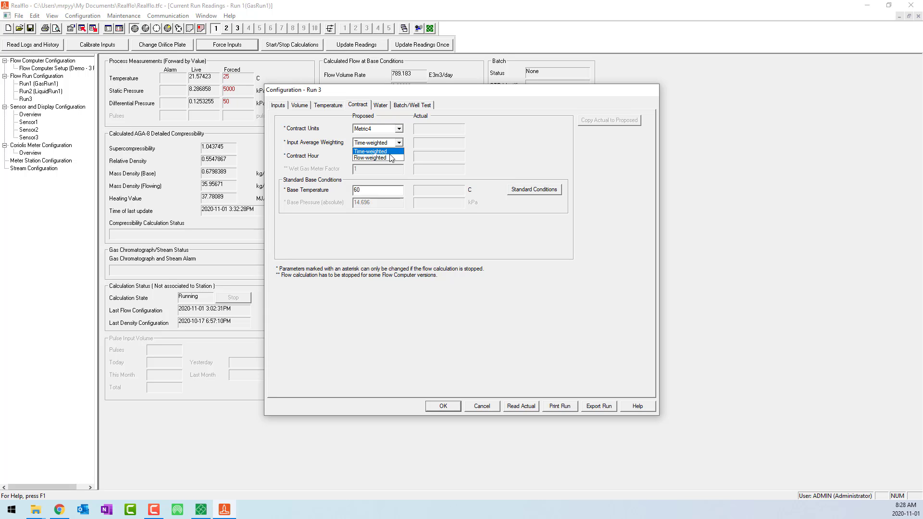
{"action": "left_click", "coordinate": [373, 157]}
{"action": "key", "text": "Tab"}
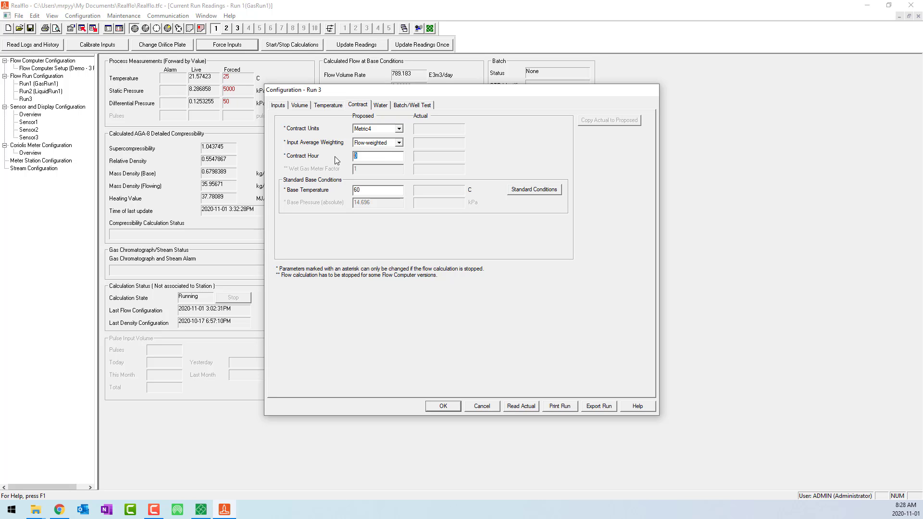
{"action": "left_click", "coordinate": [534, 189]}
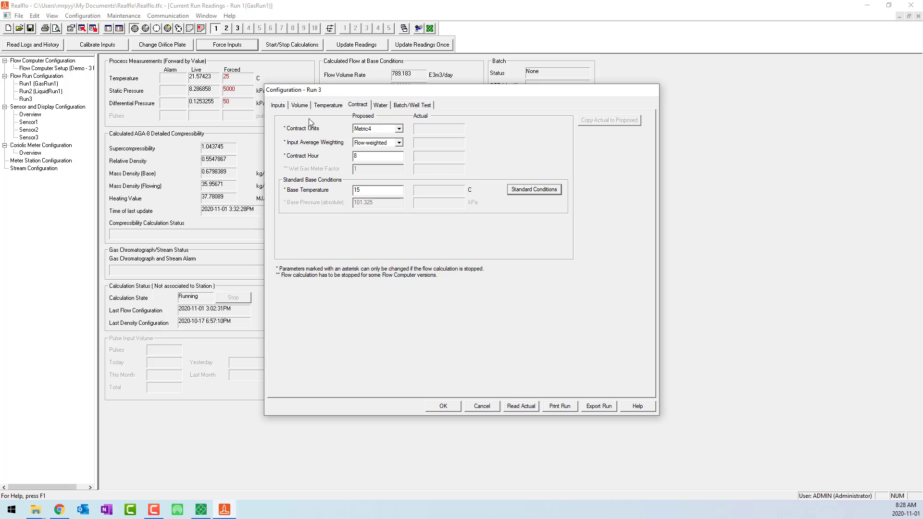
Step: Set Run 3's water volume correction type to Water (API 11.4.1)
{"action": "left_click", "coordinate": [380, 106]}
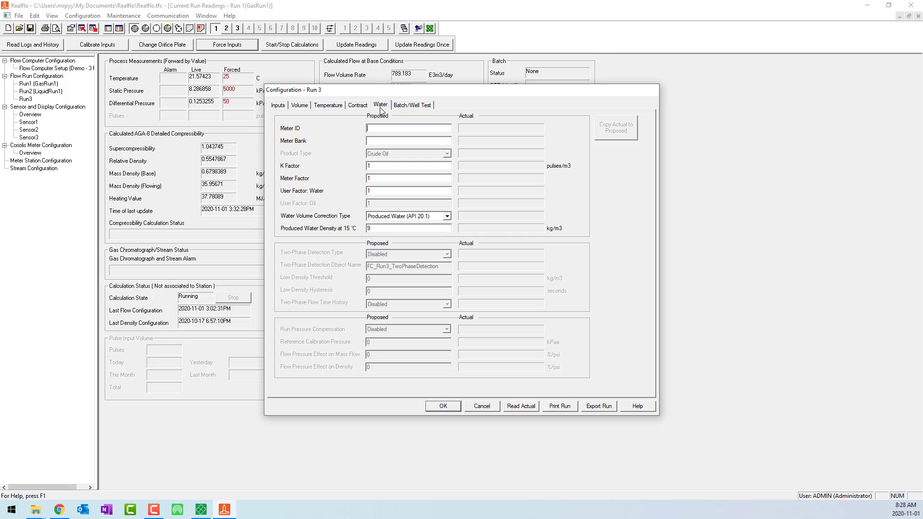
{"action": "left_click", "coordinate": [380, 216]}
{"action": "left_click", "coordinate": [393, 231]}
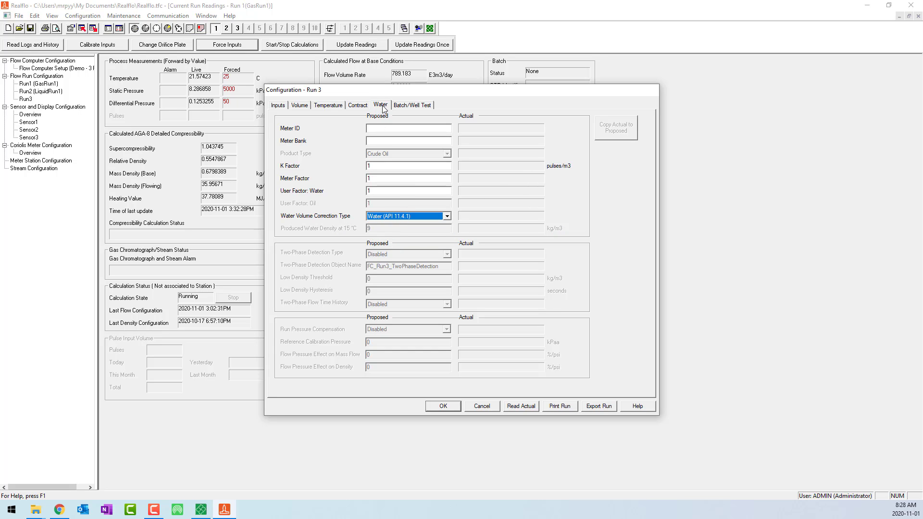
Step: Give Run 3 the QTR identifier WaterRun1, enable its batch trigger with object name FC_Run3_BatchTrigger, and accept the configuration
{"action": "left_click", "coordinate": [417, 106]}
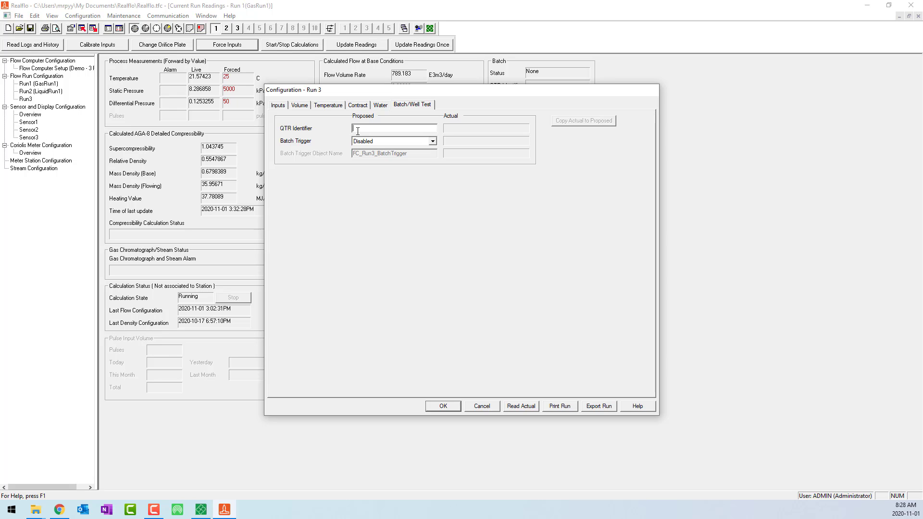
{"action": "left_click", "coordinate": [358, 131]}
{"action": "type", "text": "WaterRun1"}
{"action": "left_click", "coordinate": [386, 141]}
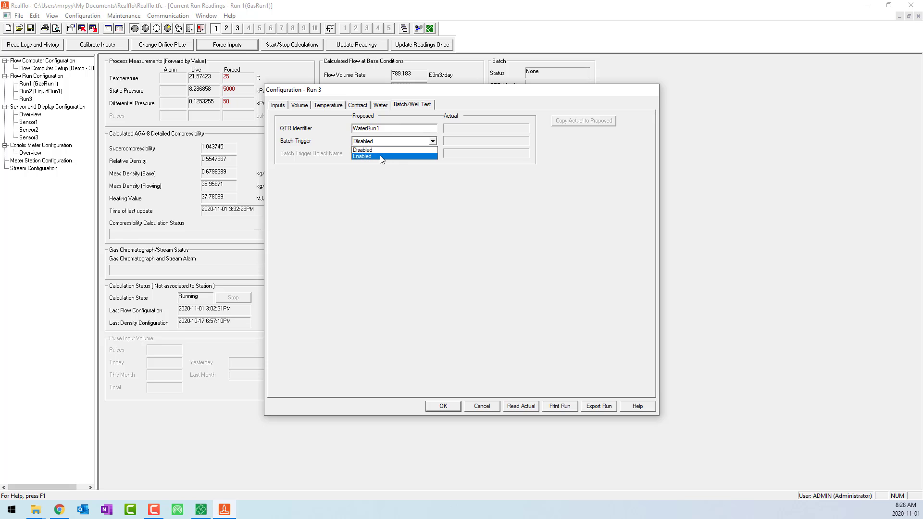
{"action": "left_click", "coordinate": [380, 156]}
{"action": "left_click", "coordinate": [385, 152]}
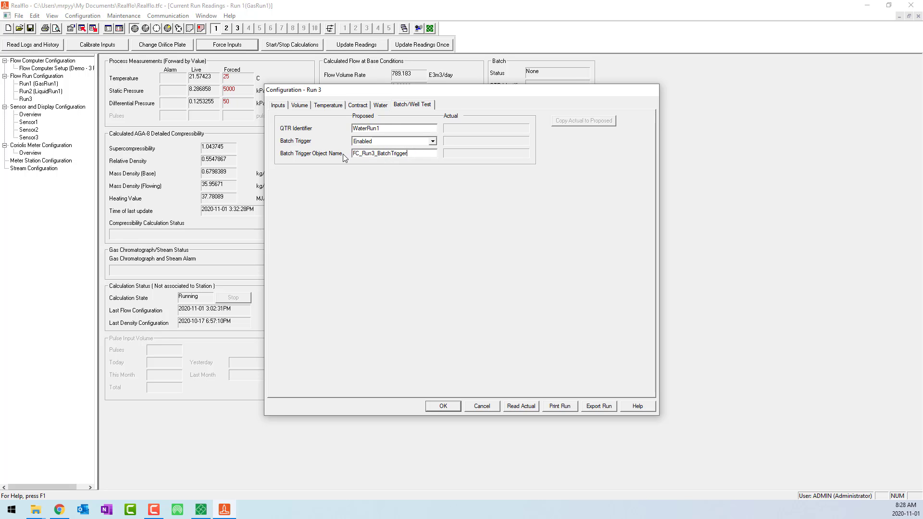
{"action": "left_click", "coordinate": [442, 406]}
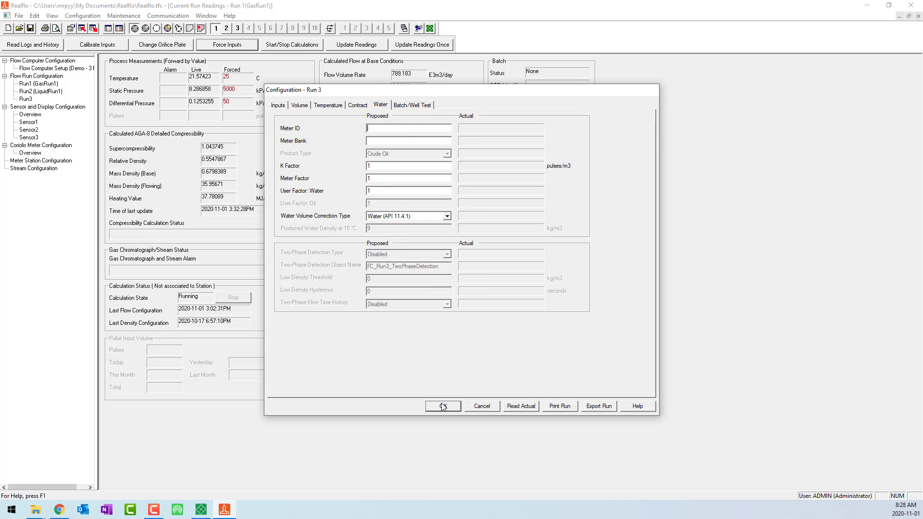
Step: Give Run 1 the QTR identifier GasRun1, enable its batch trigger with object name FC_Run1_BatchTrigger, and accept the configuration
{"action": "double_click", "coordinate": [38, 84]}
{"action": "left_click", "coordinate": [569, 106]}
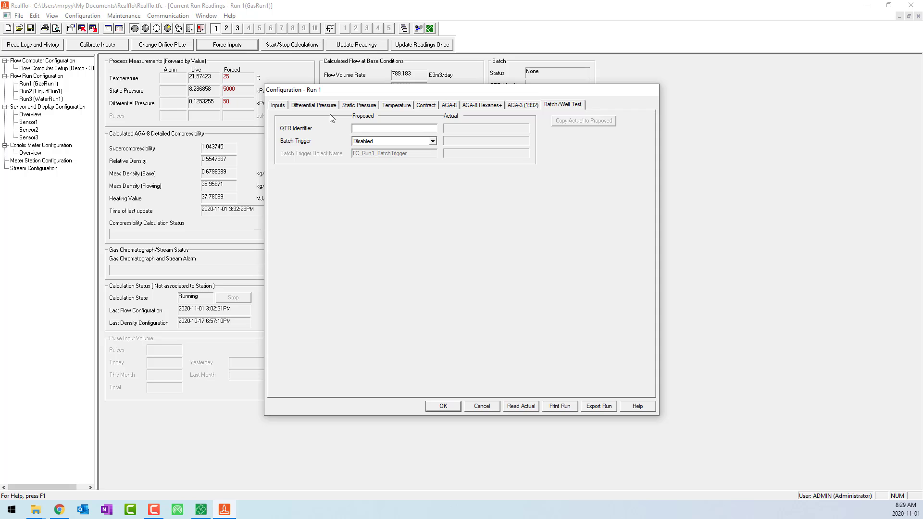
{"action": "type", "text": "GasRun1"}
{"action": "left_click", "coordinate": [376, 141]}
{"action": "left_click", "coordinate": [378, 155]}
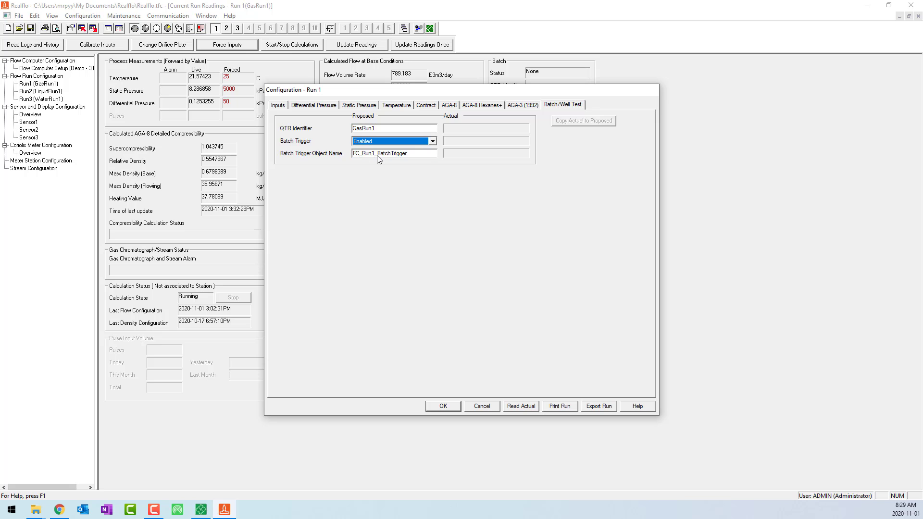
{"action": "left_click", "coordinate": [448, 406]}
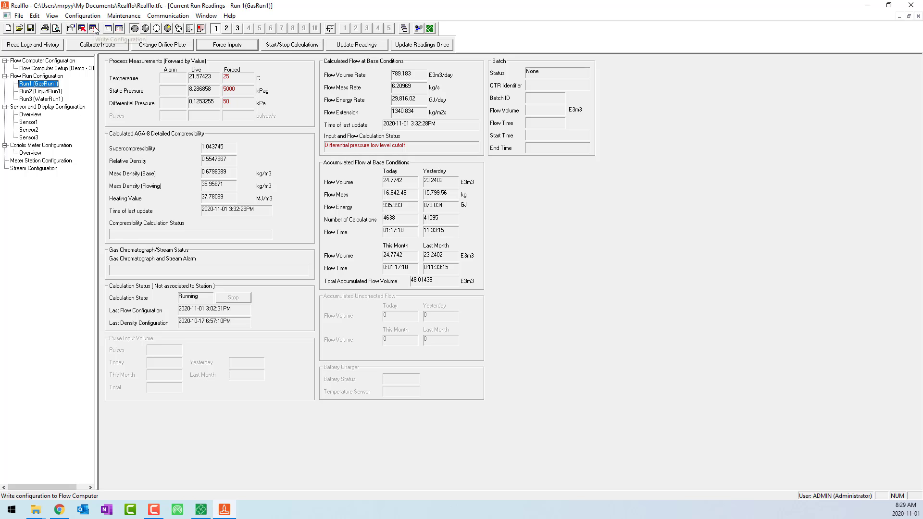
Step: Write all configuration to the flow computer, agreeing to start the calculations for Run2 and Run3
{"action": "left_click", "coordinate": [94, 28]}
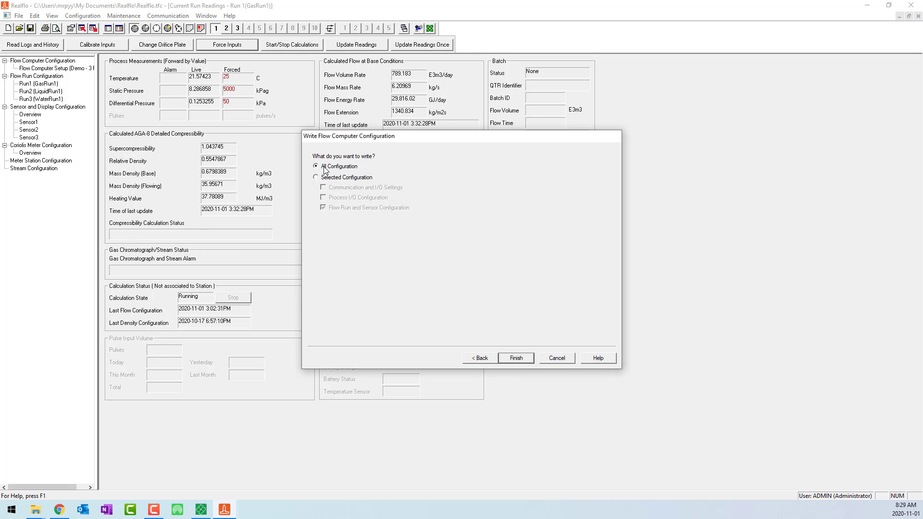
{"action": "left_click", "coordinate": [360, 179]}
{"action": "left_click", "coordinate": [340, 169]}
{"action": "left_click", "coordinate": [524, 362]}
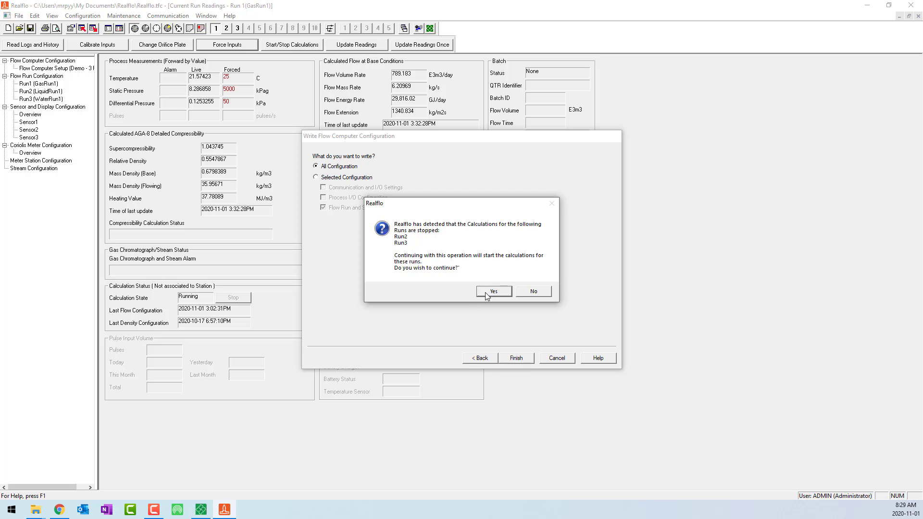
{"action": "left_click", "coordinate": [486, 291]}
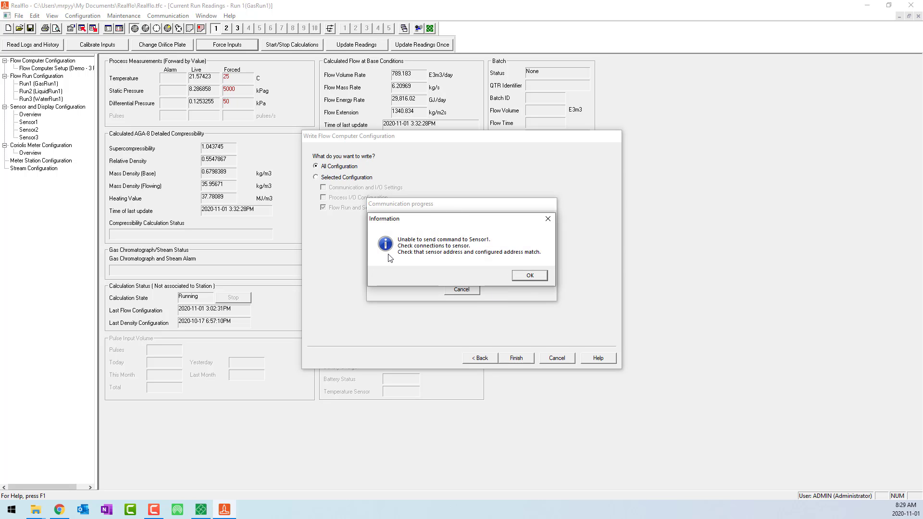
{"action": "left_click", "coordinate": [528, 275]}
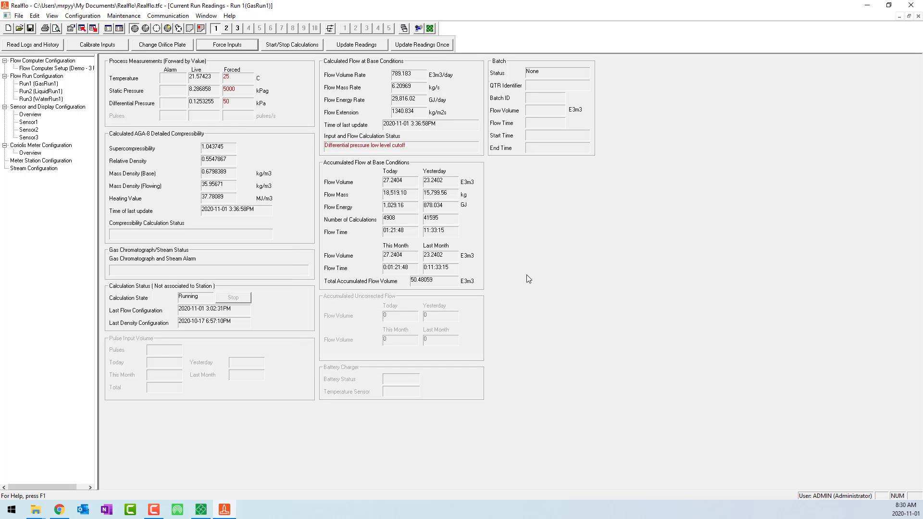
Step: Display Run 2's readings and force its volume input to a fixed 5 pulses/s and its density input to 750 kg/m3
{"action": "left_click", "coordinate": [226, 28]}
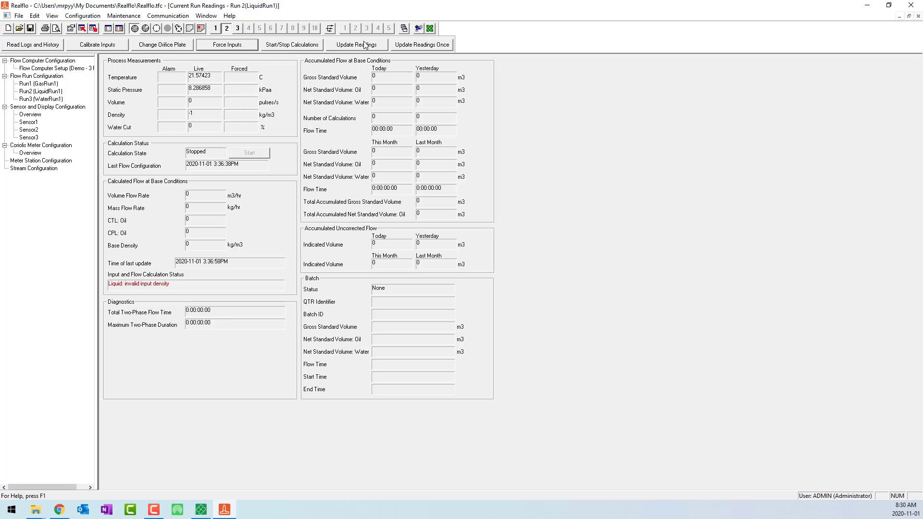
{"action": "left_click", "coordinate": [223, 46]}
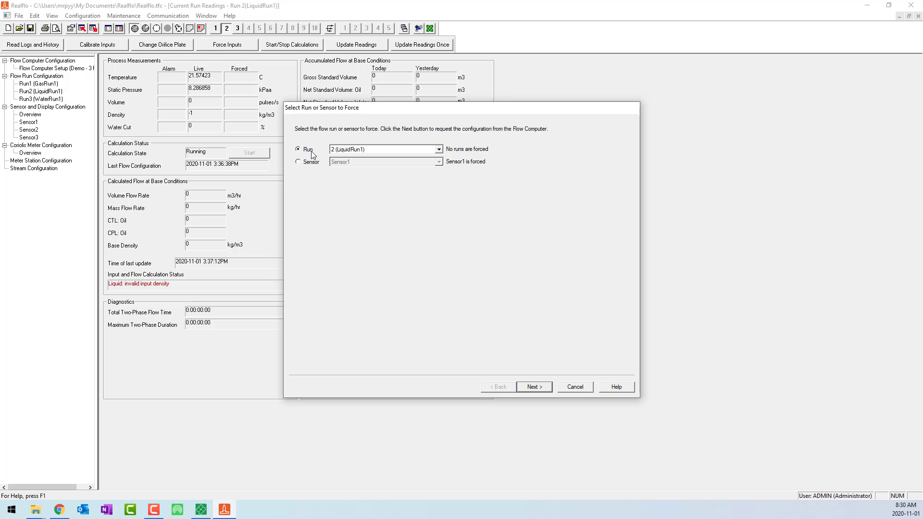
{"action": "left_click", "coordinate": [541, 388]}
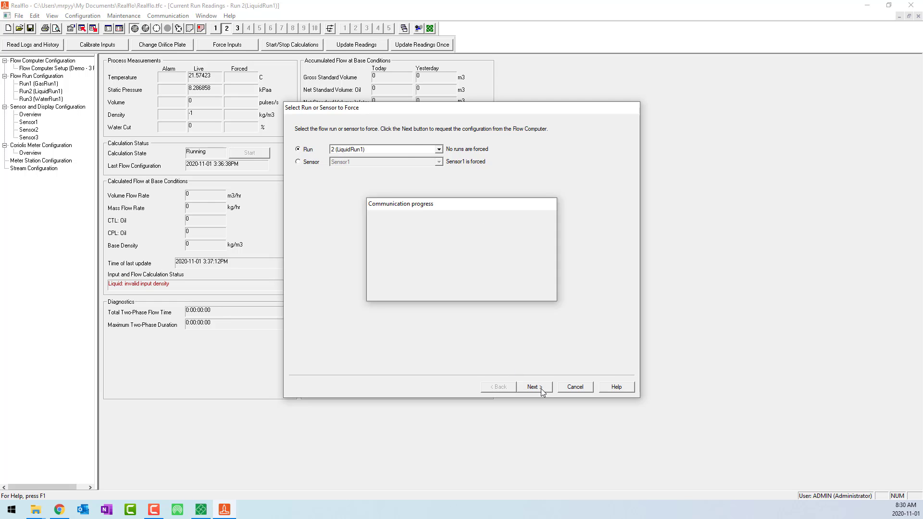
{"action": "left_click", "coordinate": [318, 178]}
{"action": "left_click", "coordinate": [374, 179]}
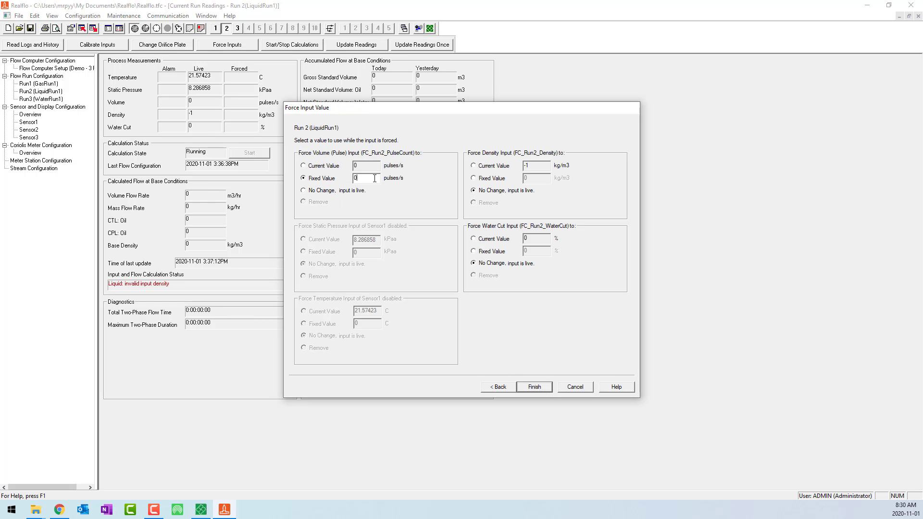
{"action": "double_click", "coordinate": [374, 179]}
{"action": "left_click", "coordinate": [494, 180]}
{"action": "type", "text": "750"}
{"action": "left_click", "coordinate": [535, 387]}
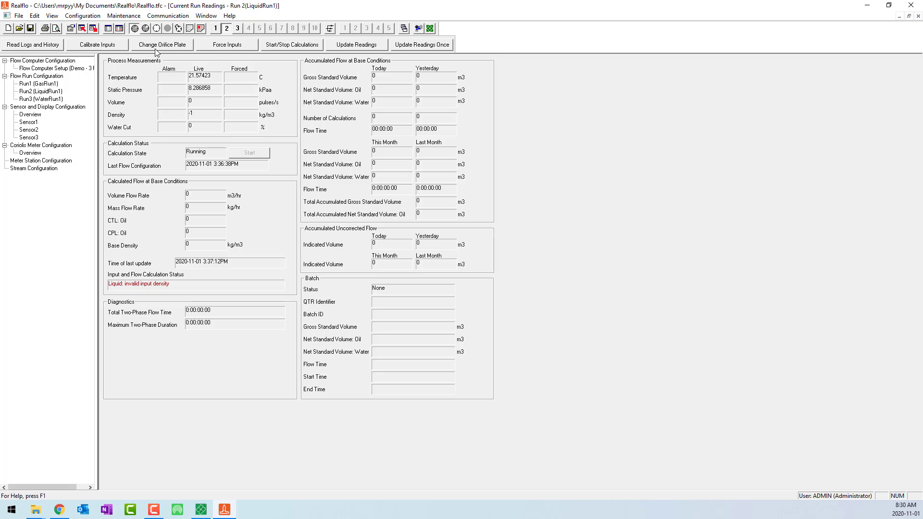
Step: Force the volume pulse input of Run 3 (WaterRun1) to a fixed value of 6 pulses/s
{"action": "left_click", "coordinate": [211, 46]}
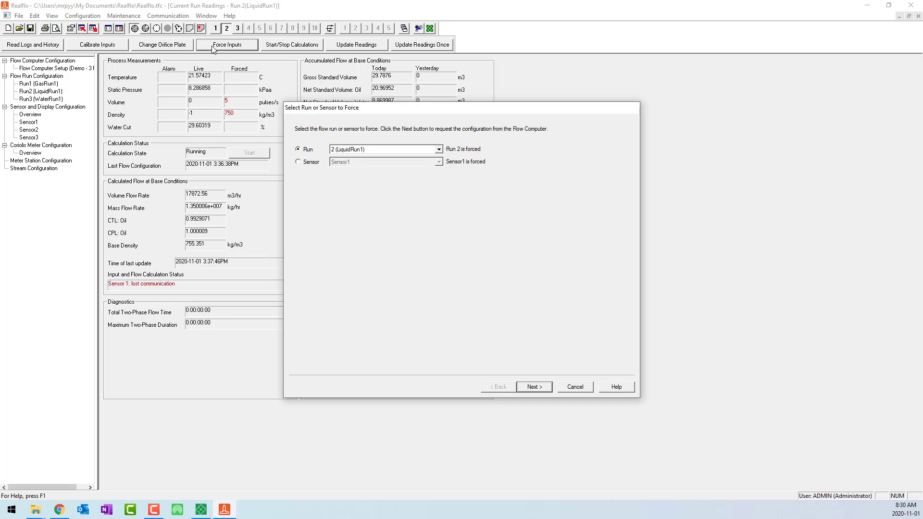
{"action": "left_click", "coordinate": [376, 149]}
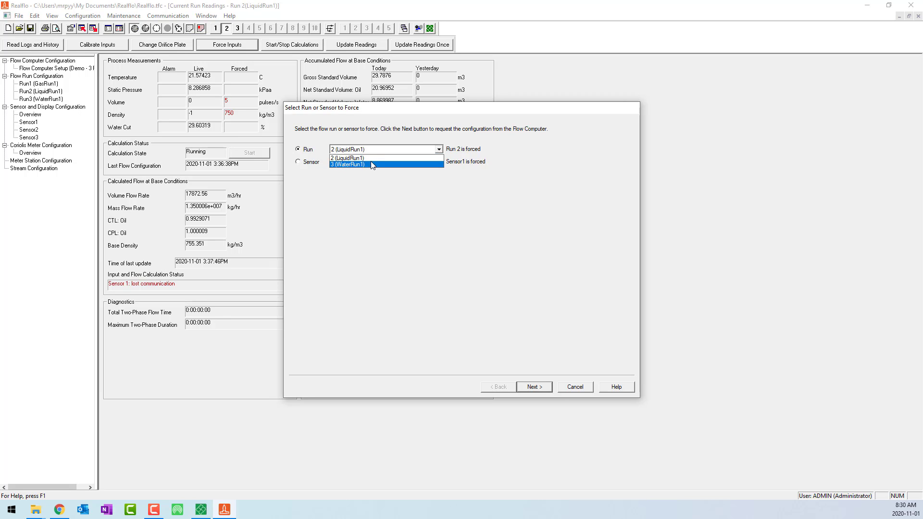
{"action": "left_click", "coordinate": [372, 164]}
{"action": "left_click", "coordinate": [534, 386]}
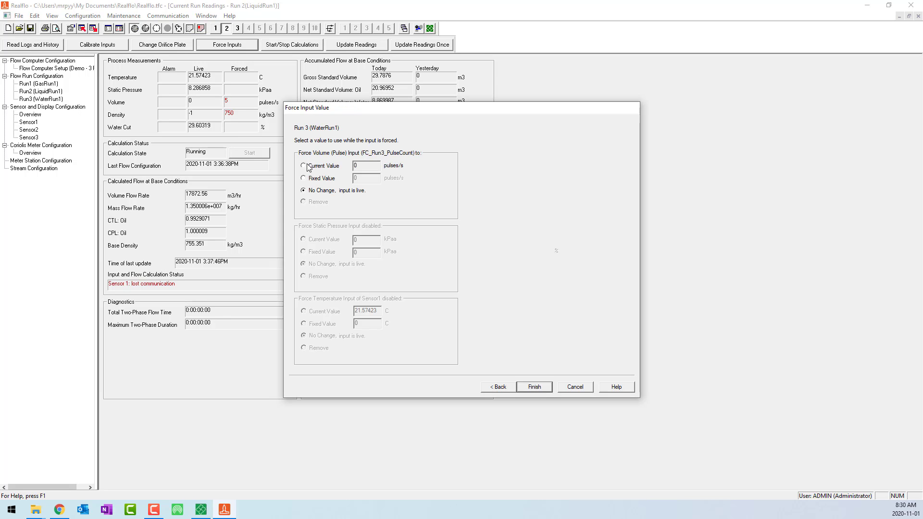
{"action": "left_click", "coordinate": [313, 178]}
{"action": "double_click", "coordinate": [361, 178]}
{"action": "type", "text": "6"}
{"action": "left_click", "coordinate": [529, 388]}
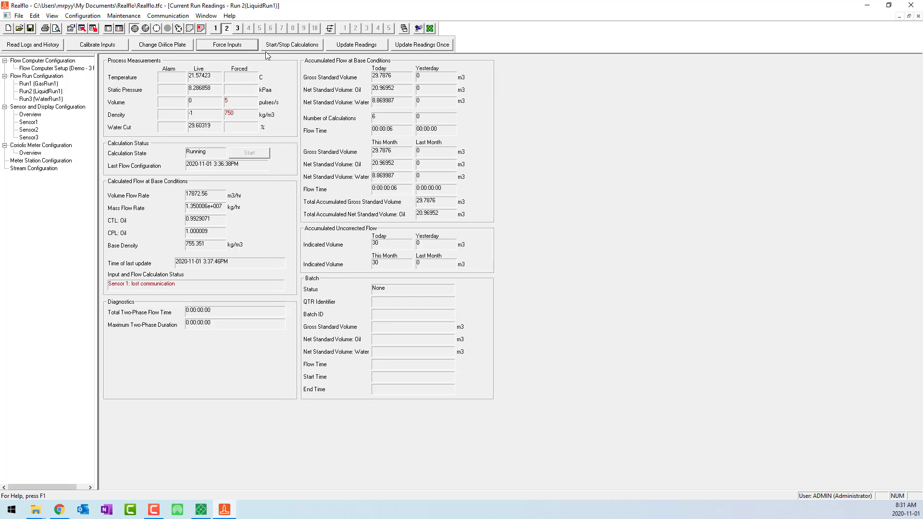
Step: Start continuous updating of the readings and check the current readings of Runs 1, 2 and 3 in turn
{"action": "left_click", "coordinate": [360, 48]}
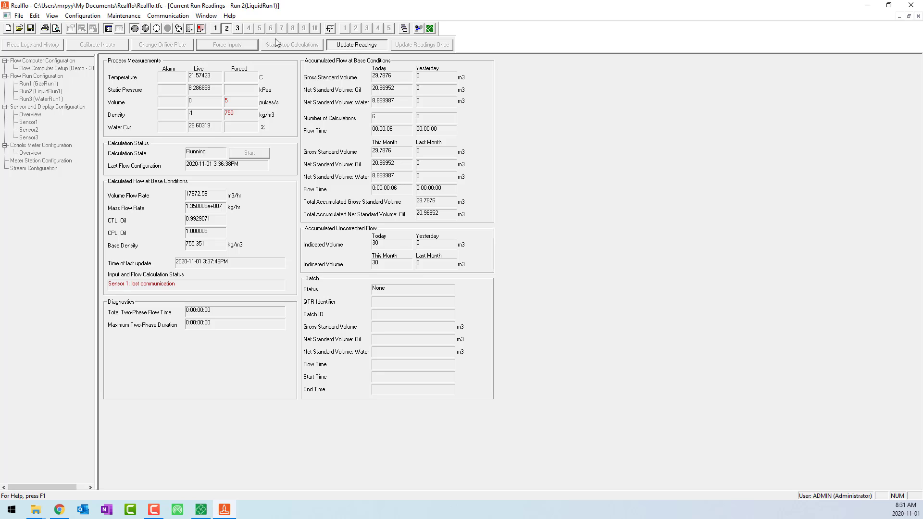
{"action": "left_click", "coordinate": [212, 30]}
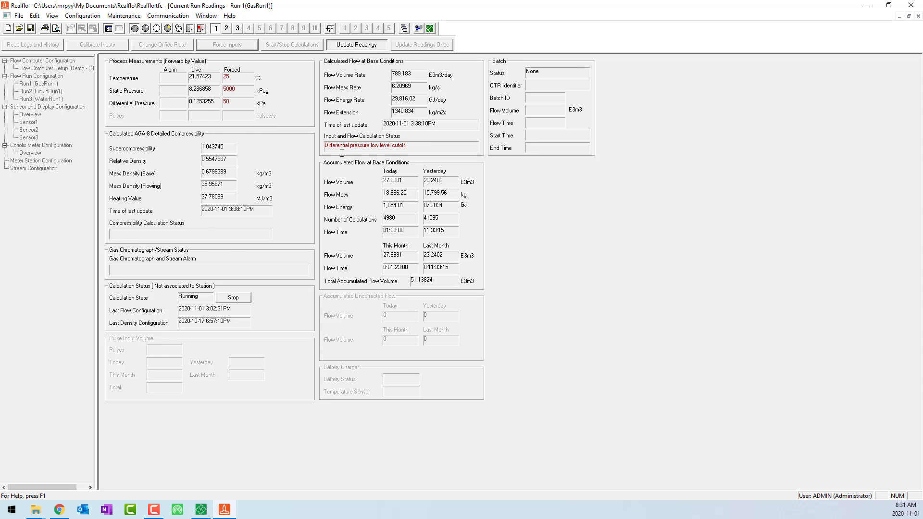
{"action": "left_click", "coordinate": [226, 29]}
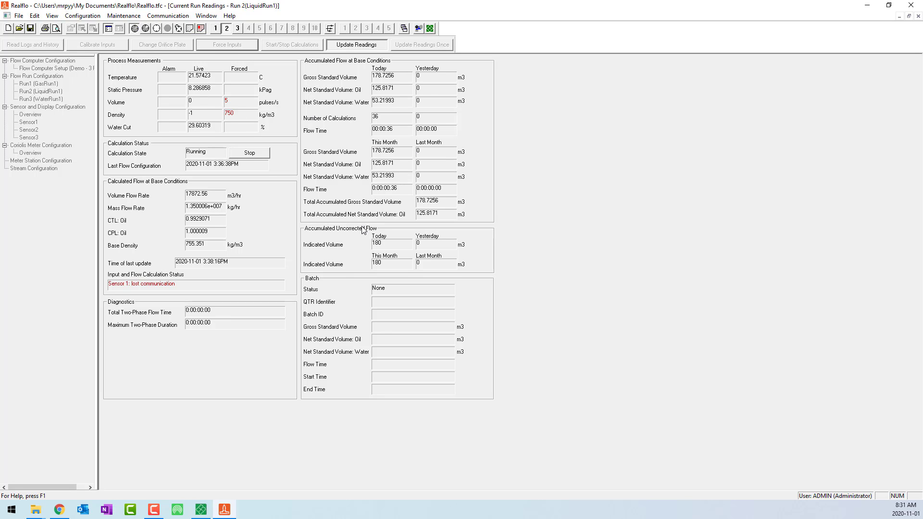
{"action": "left_click", "coordinate": [237, 29]}
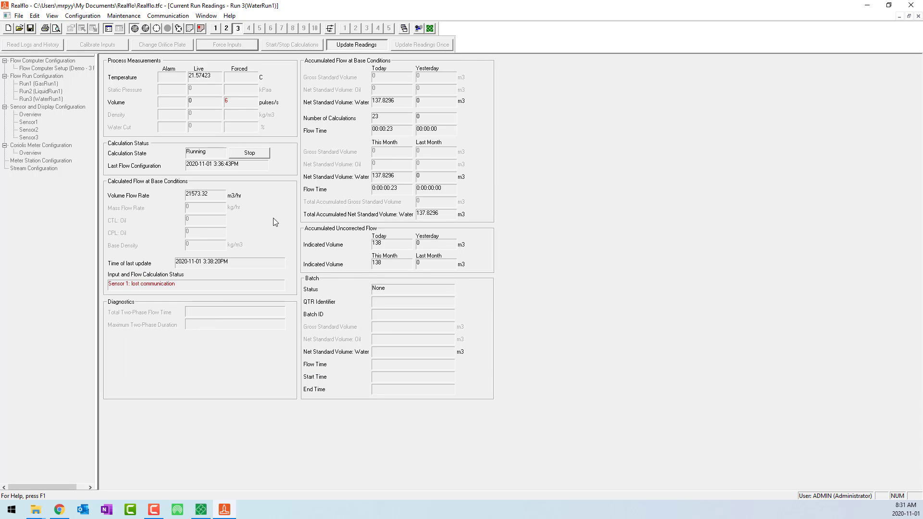